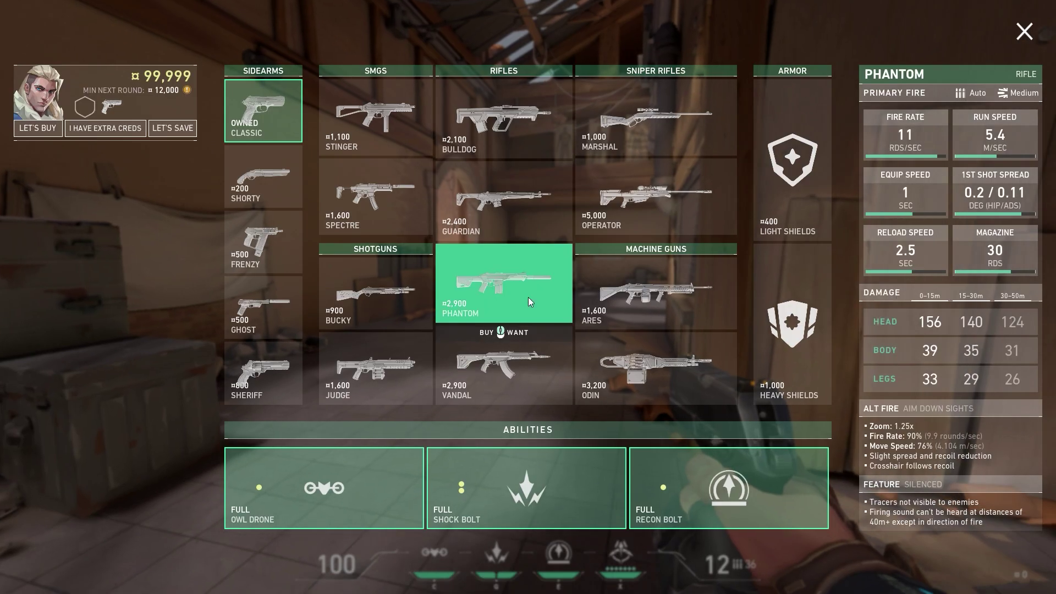
# Buy the Bulldog rifle and Frenzy sidearm, then signal the team with LET'S SAVE.
pyautogui.click(498, 150)
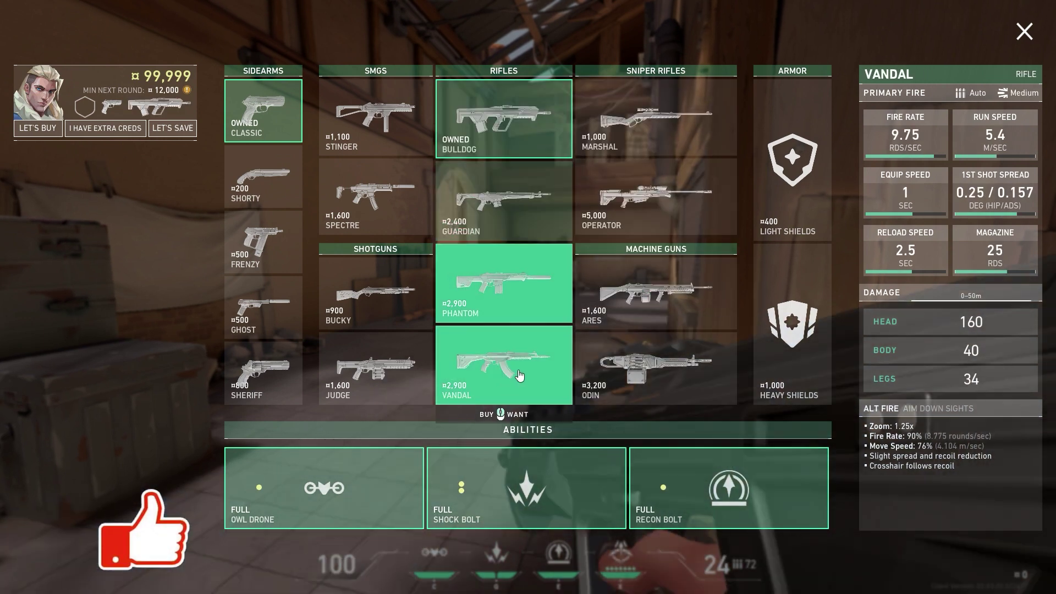
pyautogui.click(259, 259)
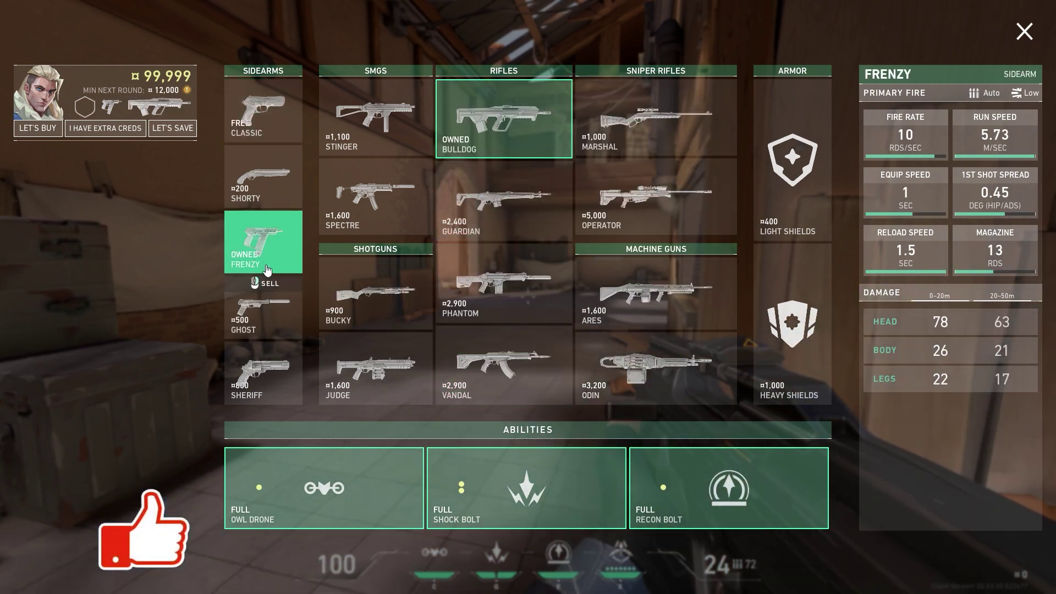
pyautogui.click(173, 129)
# Close the buy menu, briefly draw the bow ability, then re-equip the Bulldog.
pyautogui.press('b')
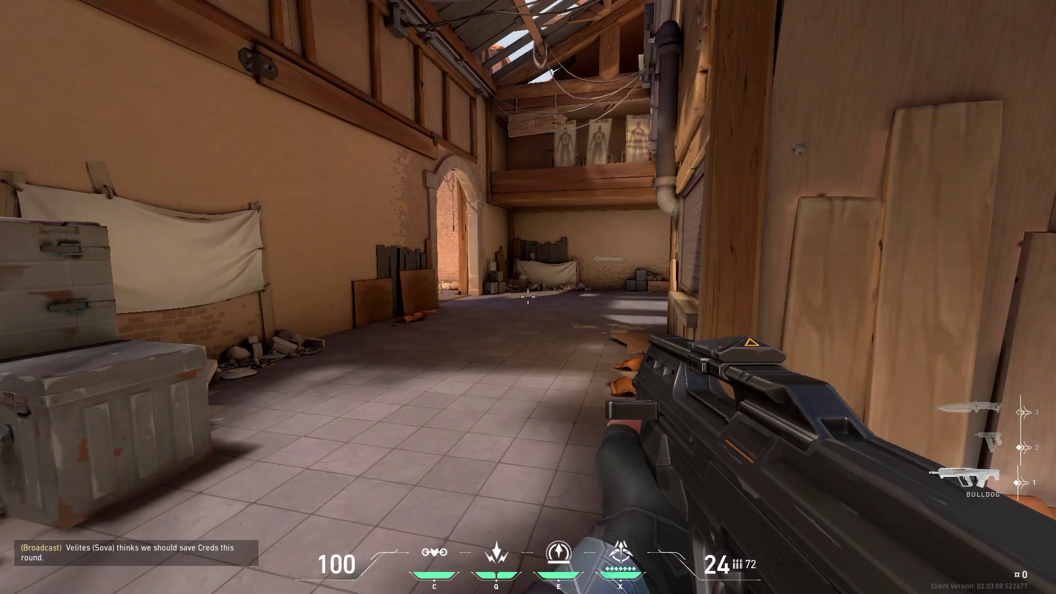
pyautogui.press('e')
pyautogui.press('1')
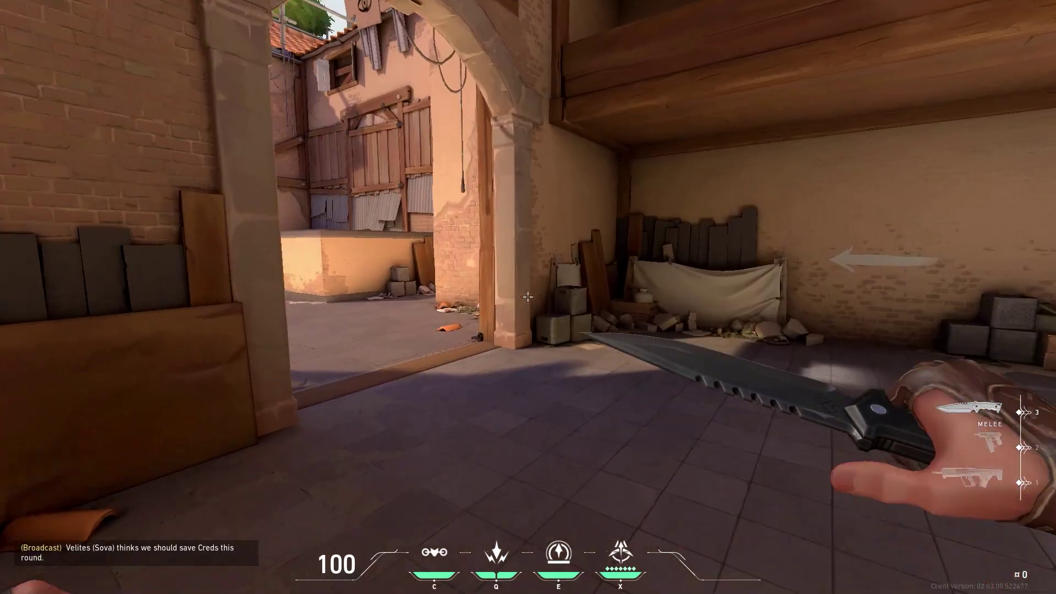
pyautogui.press('1')
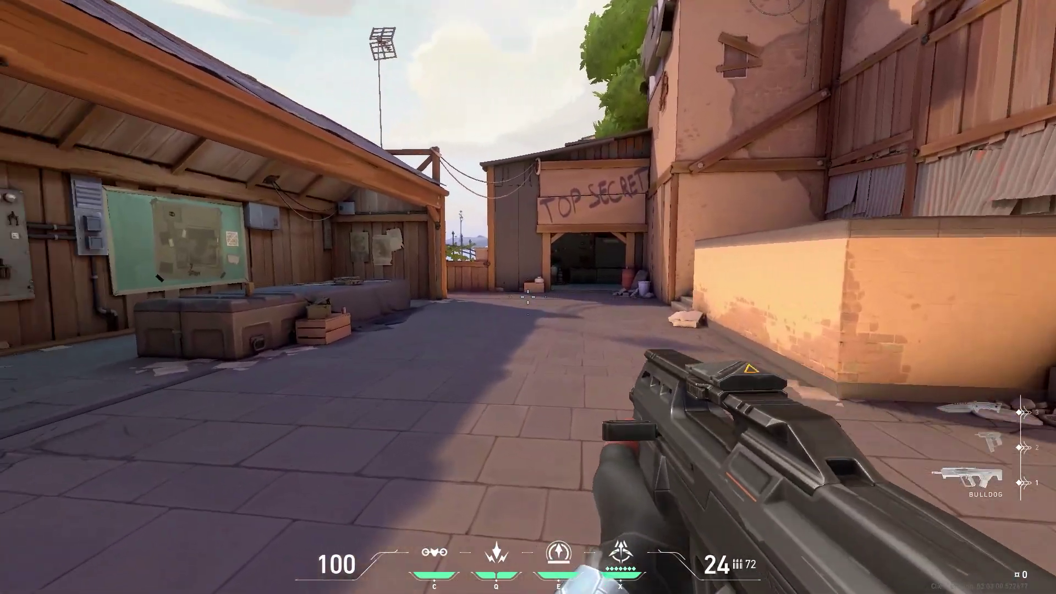
# Walk through the TOP SECRET doorway into the courtyard, then leave the game for the desktop.
pyautogui.press('w')
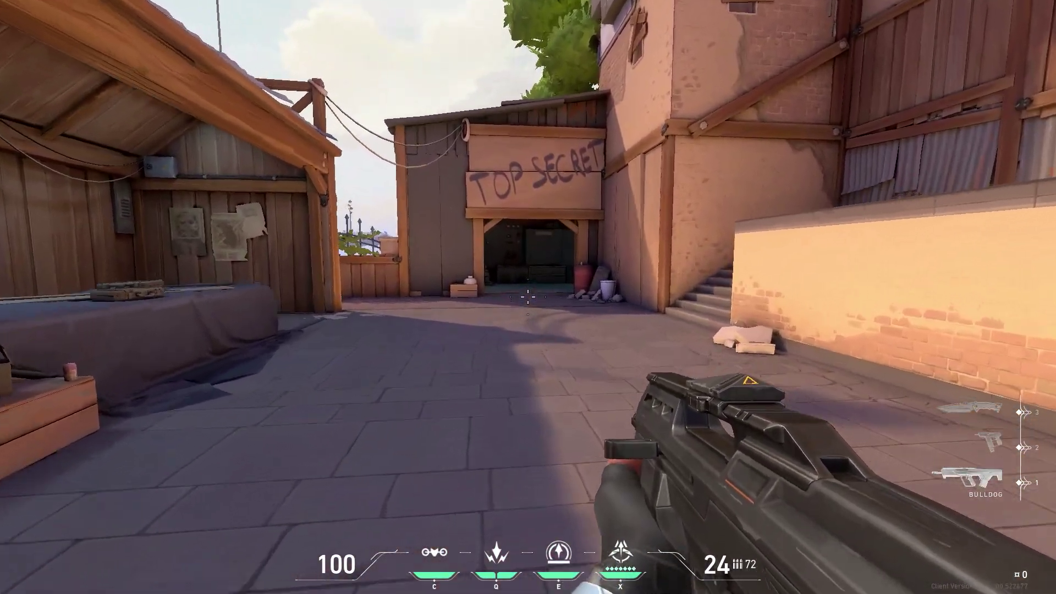
pyautogui.press('w')
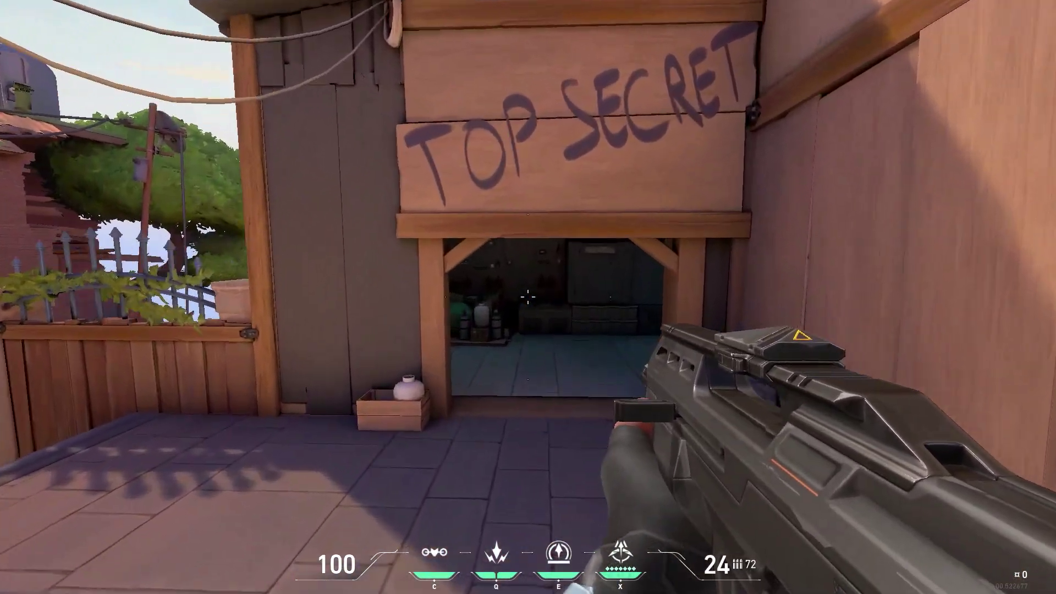
pyautogui.press('w')
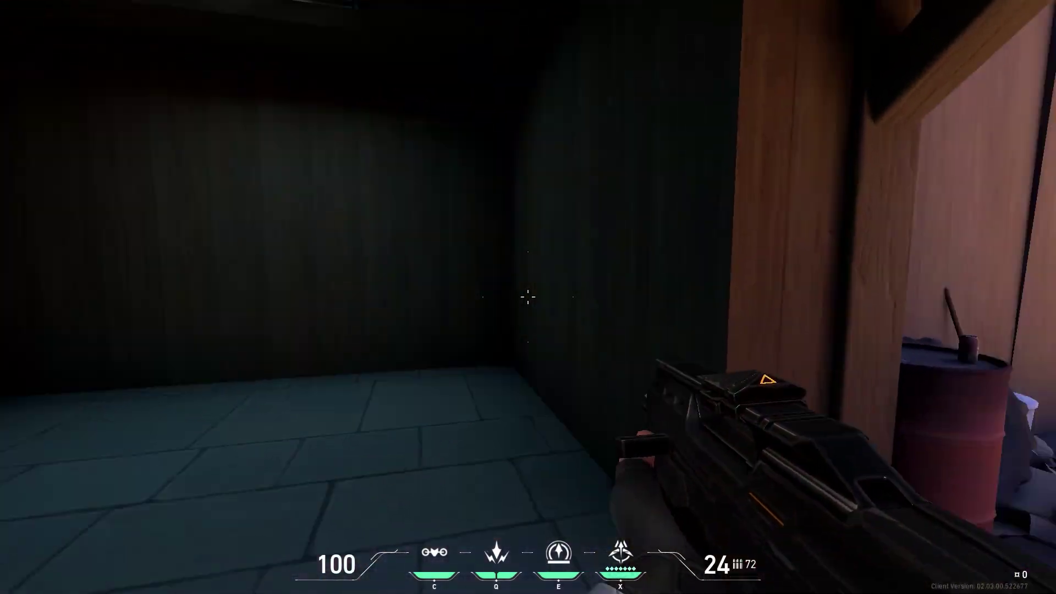
pyautogui.press('w')
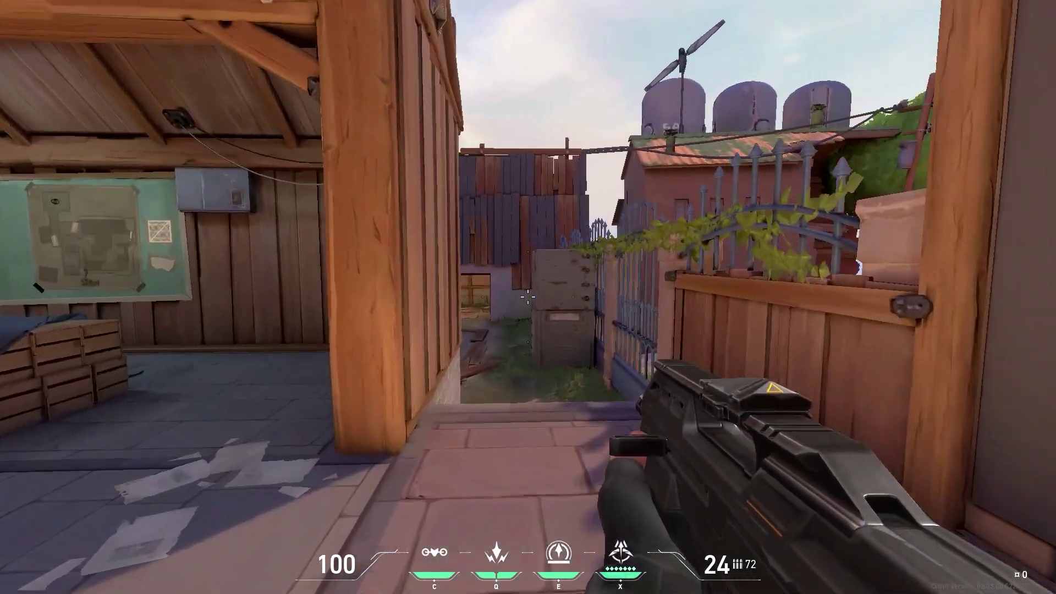
pyautogui.press('w')
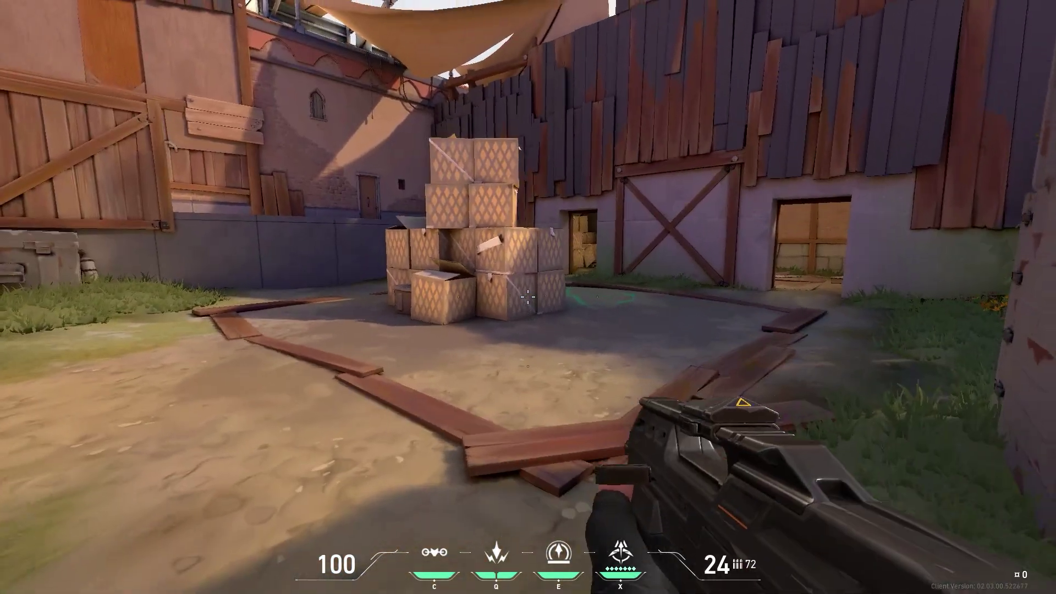
pyautogui.press('w')
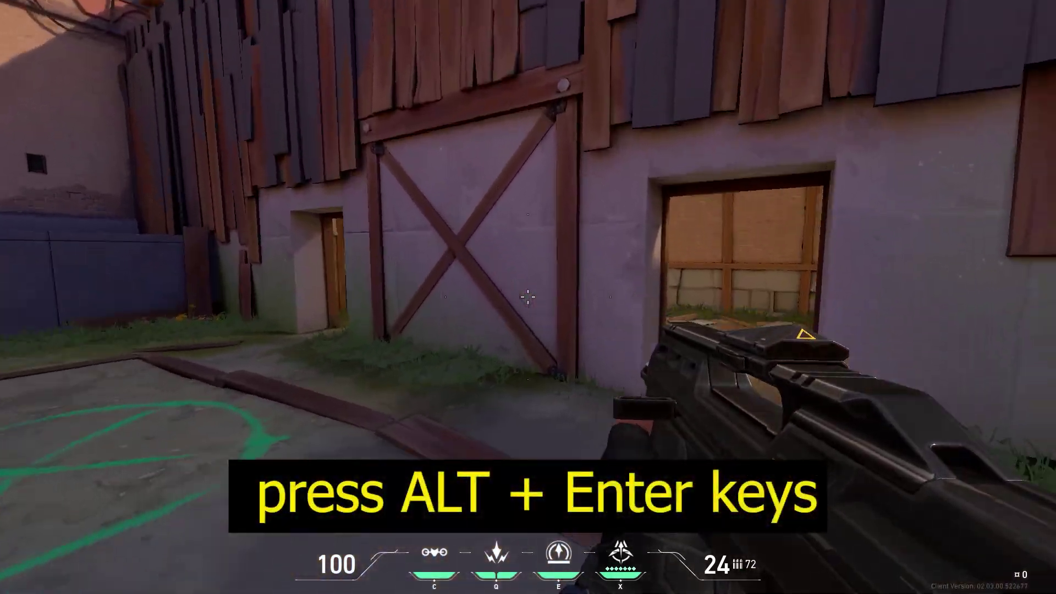
pyautogui.press('w')
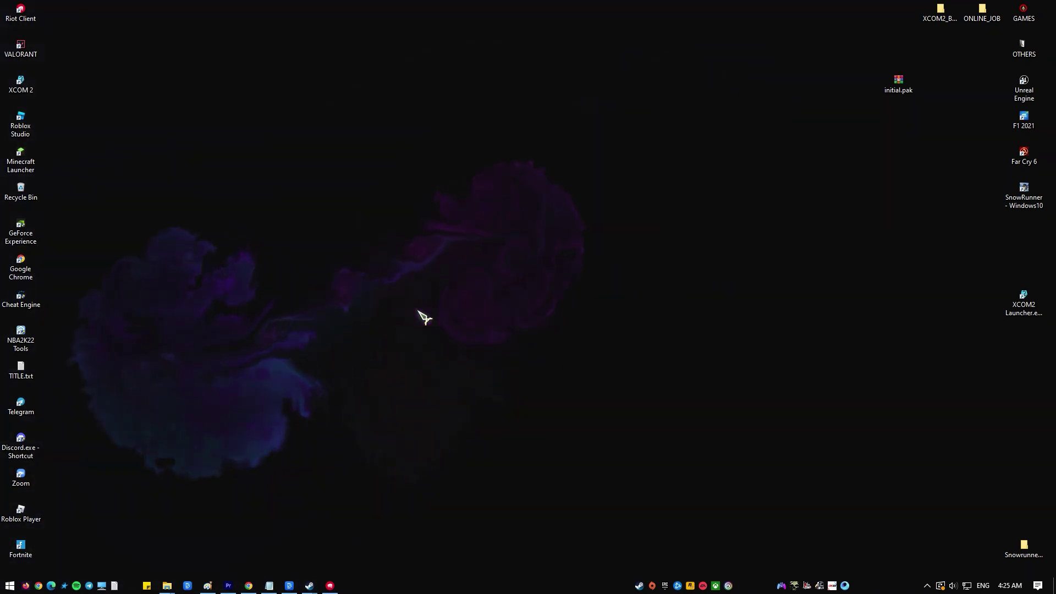
# End the Riot Client process from Task Manager's Processes list.
pyautogui.hotkey('ctrl', 'shift', 'Escape')
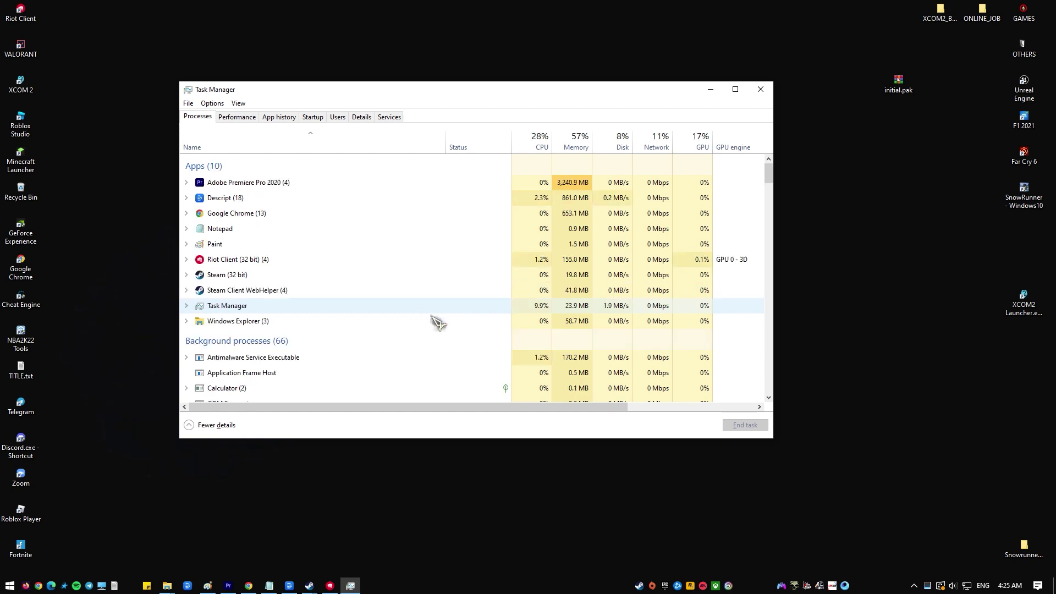
pyautogui.click(389, 263)
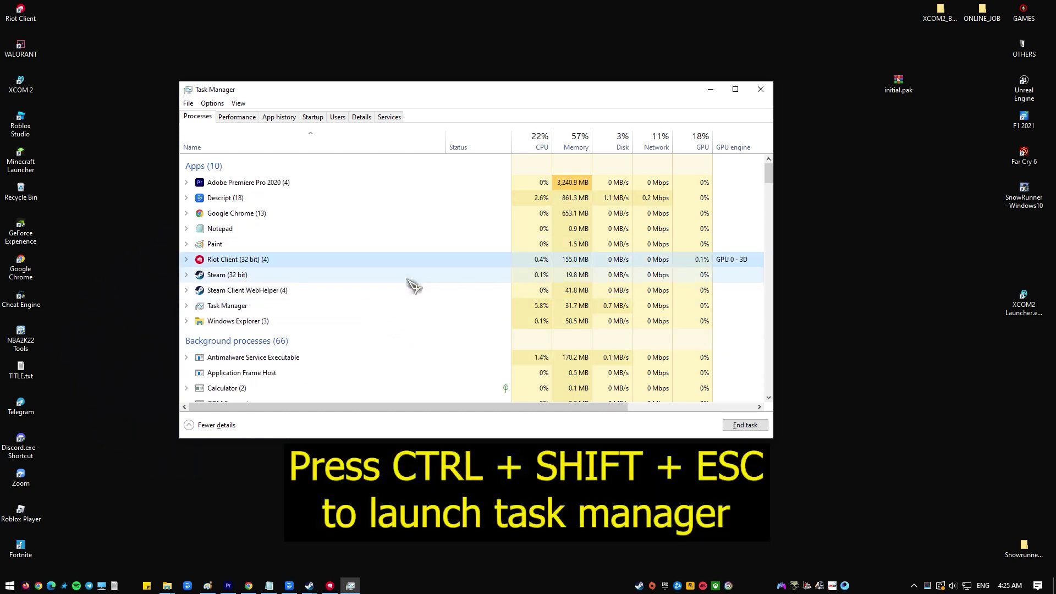
pyautogui.click(744, 426)
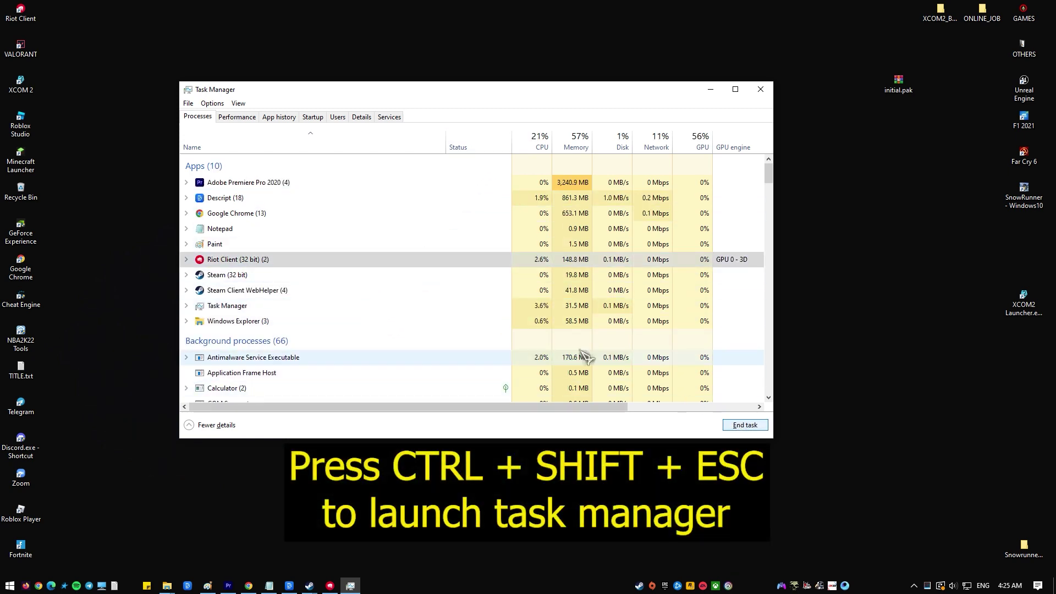
pyautogui.rightClick(353, 261)
pyautogui.click(382, 287)
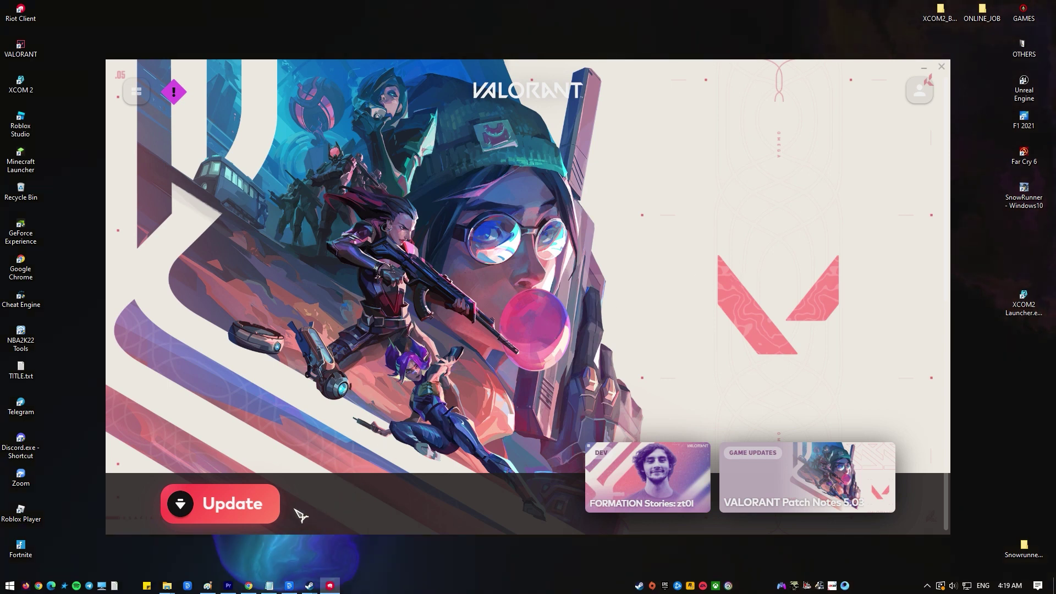
# Start the VALORANT update from the Riot Client launcher.
pyautogui.click(246, 505)
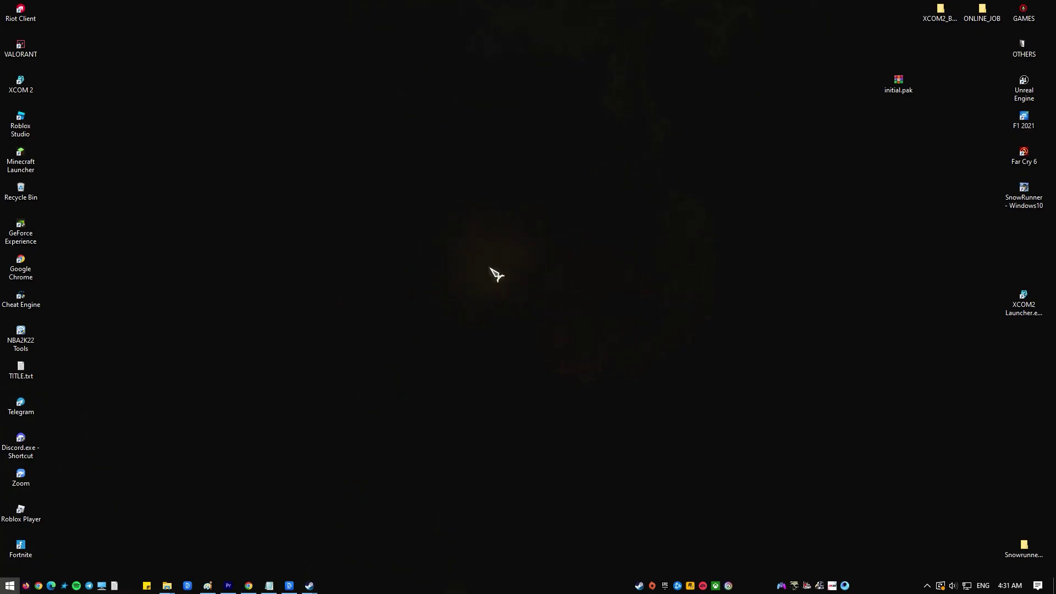
# Open Device Manager from Control Panel, viewed as Small icons.
pyautogui.press('super')
pyautogui.write('contor')
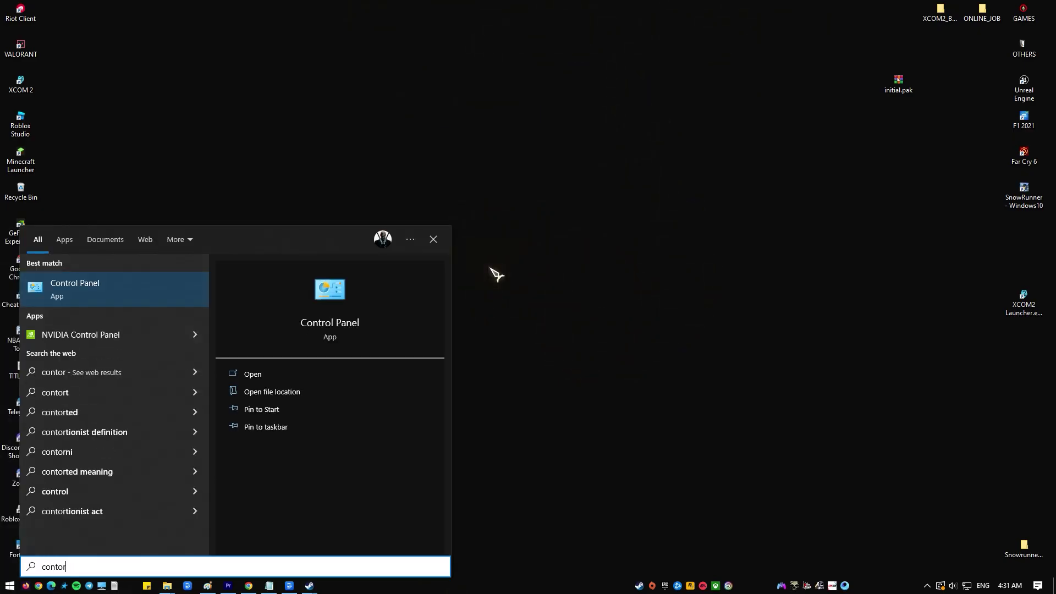
pyautogui.click(113, 289)
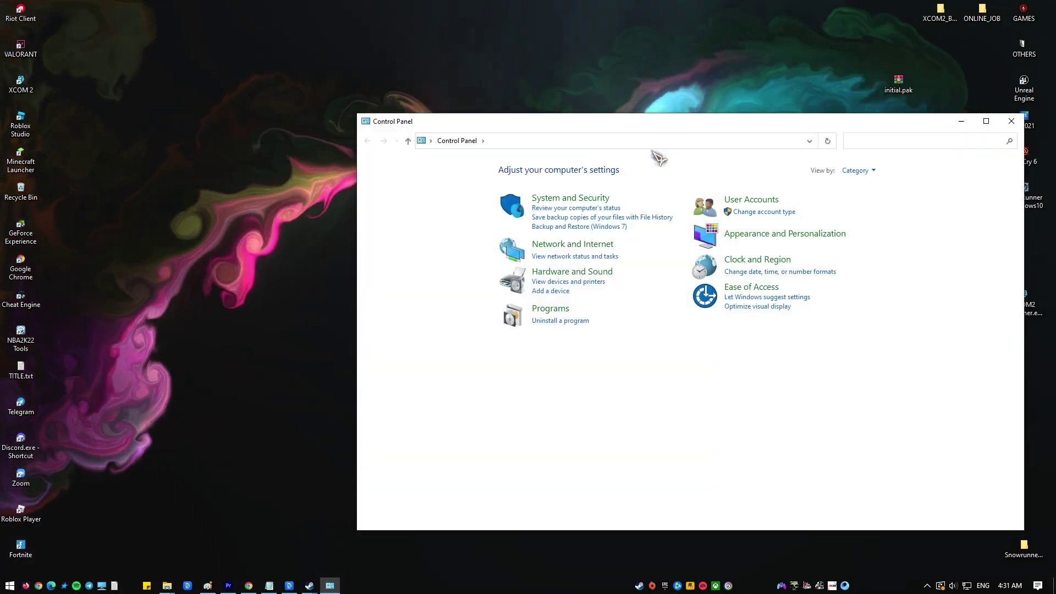
pyautogui.click(857, 171)
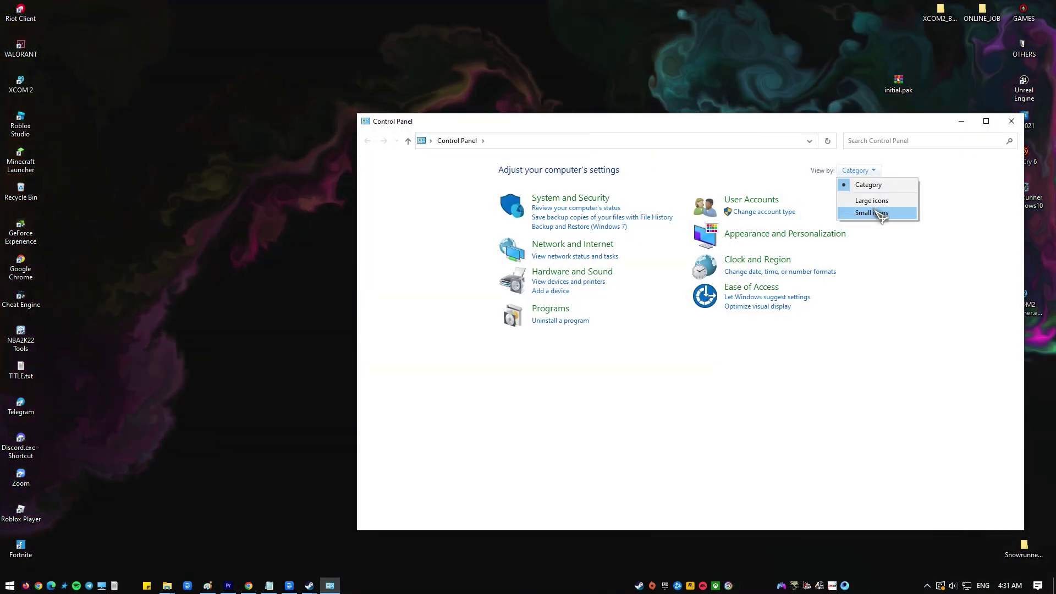
pyautogui.click(876, 210)
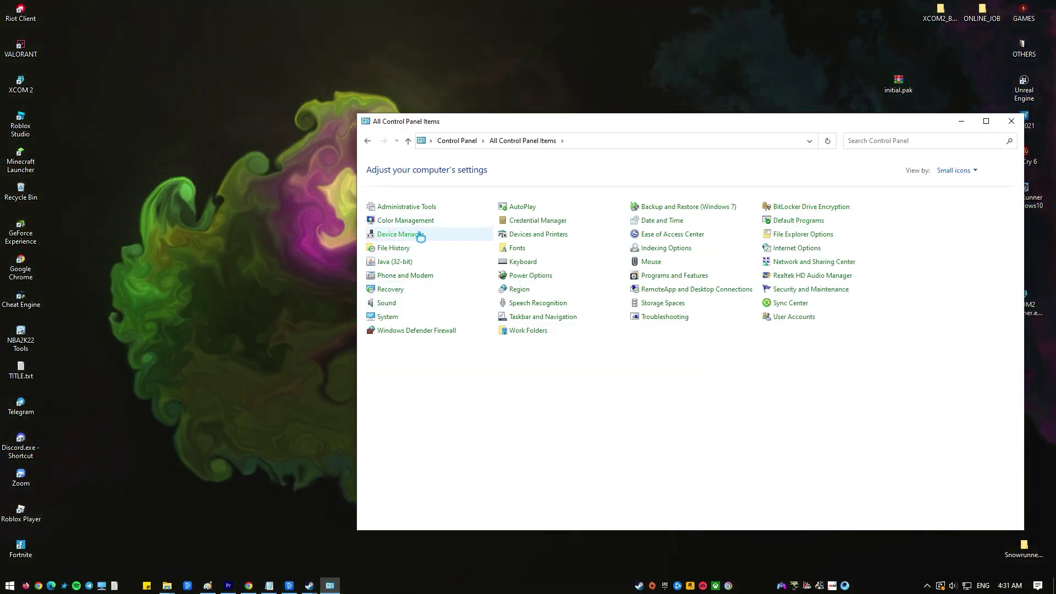
pyautogui.click(413, 236)
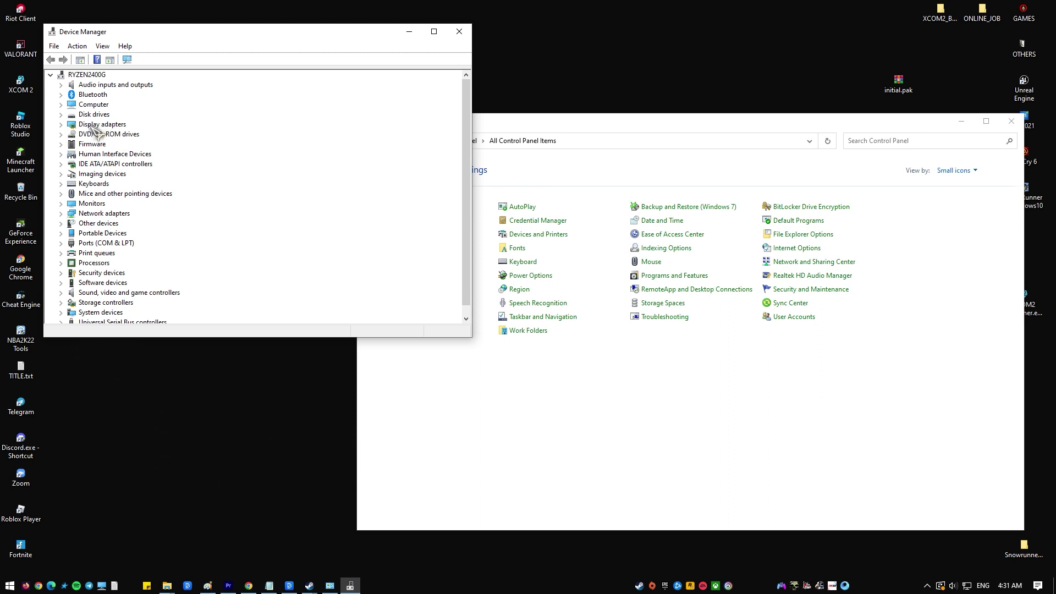
# Search automatically for an updated NVIDIA GeForce GTX 1050 Ti driver under Display adapters.
pyautogui.click(61, 125)
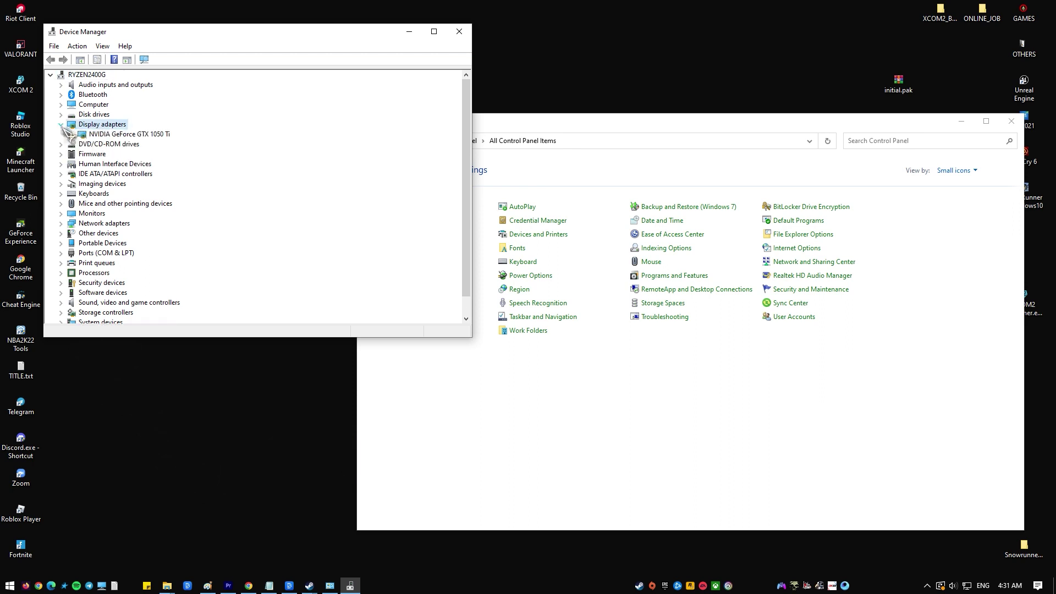
pyautogui.rightClick(153, 142)
pyautogui.click(242, 146)
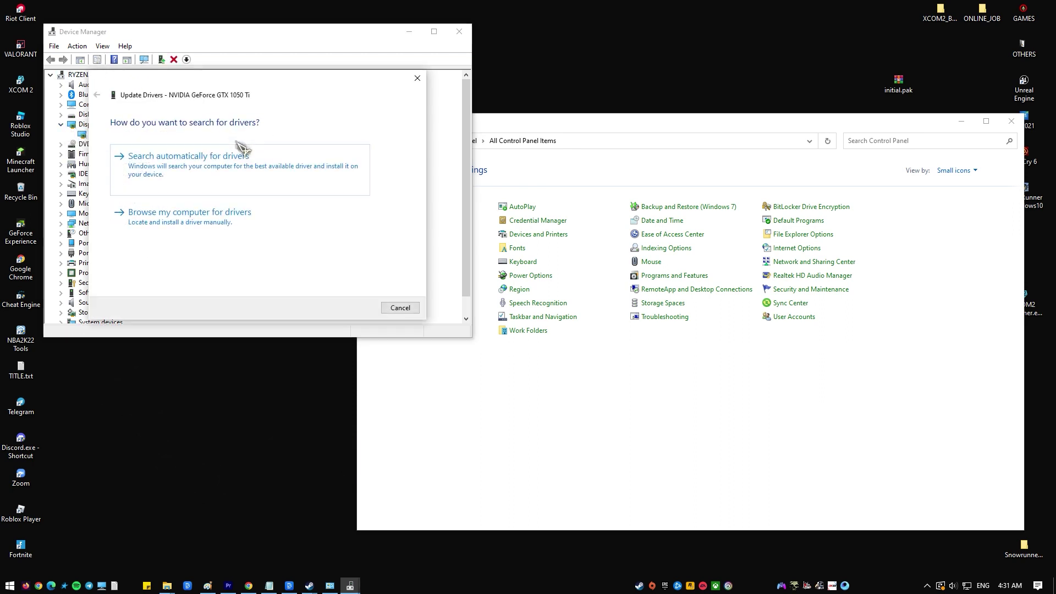
pyautogui.click(219, 169)
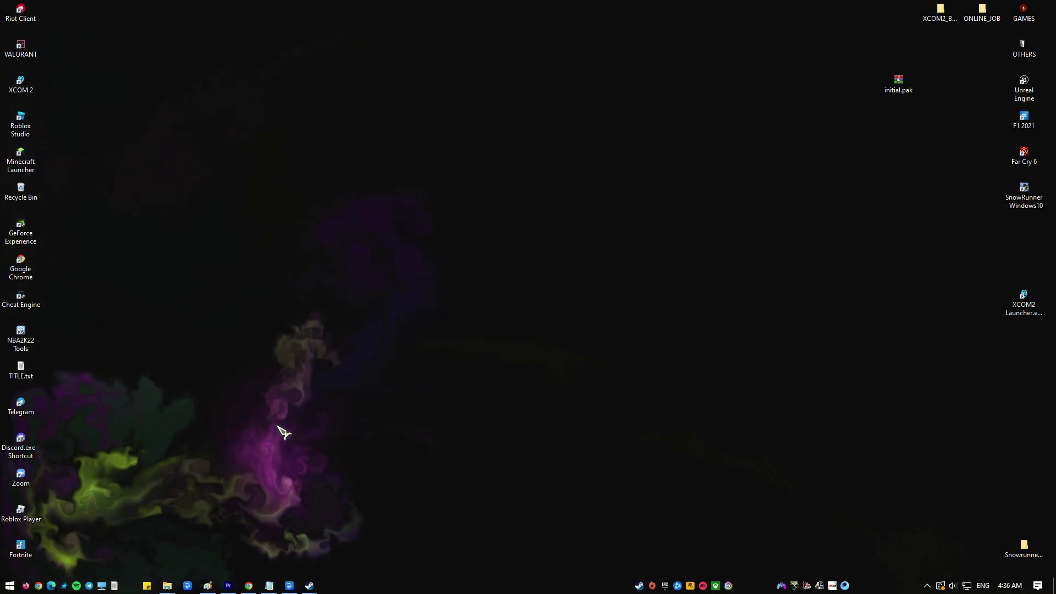
pyautogui.press('x')
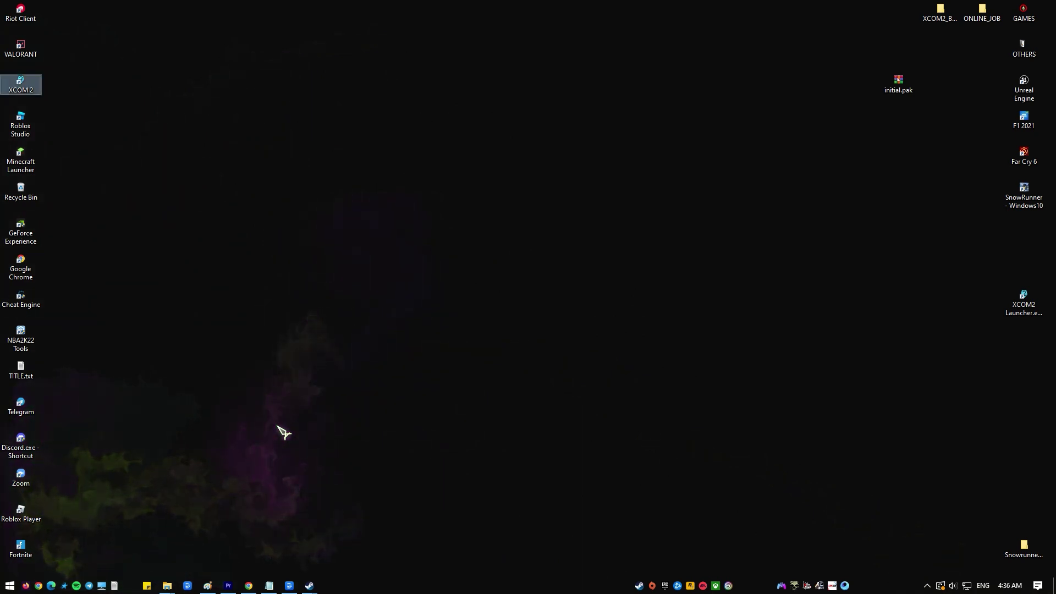
# Search 'windows' from the Start menu and launch Windows Security.
pyautogui.press('super')
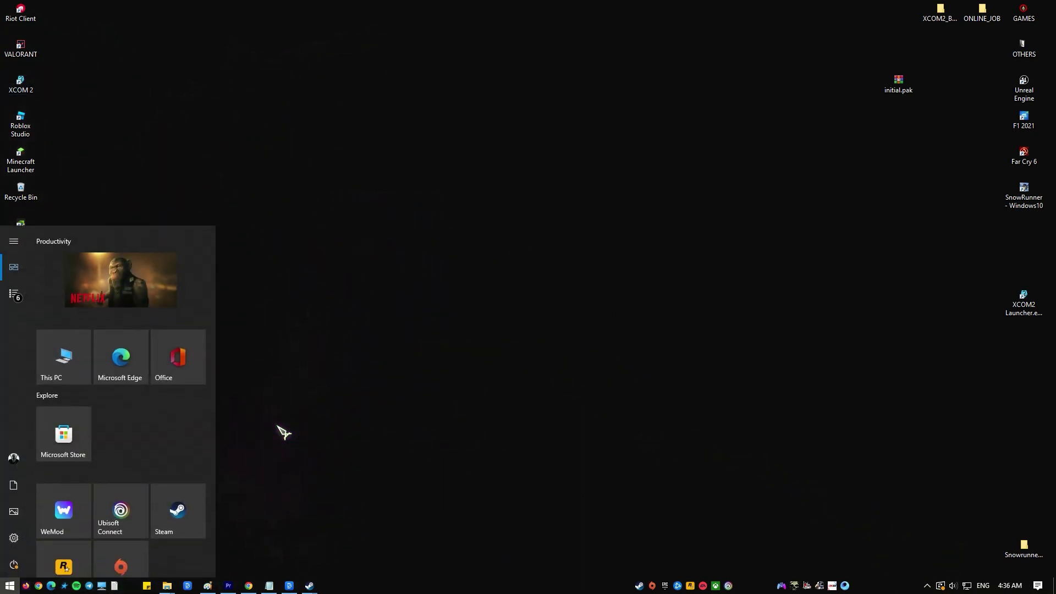
pyautogui.write('windows')
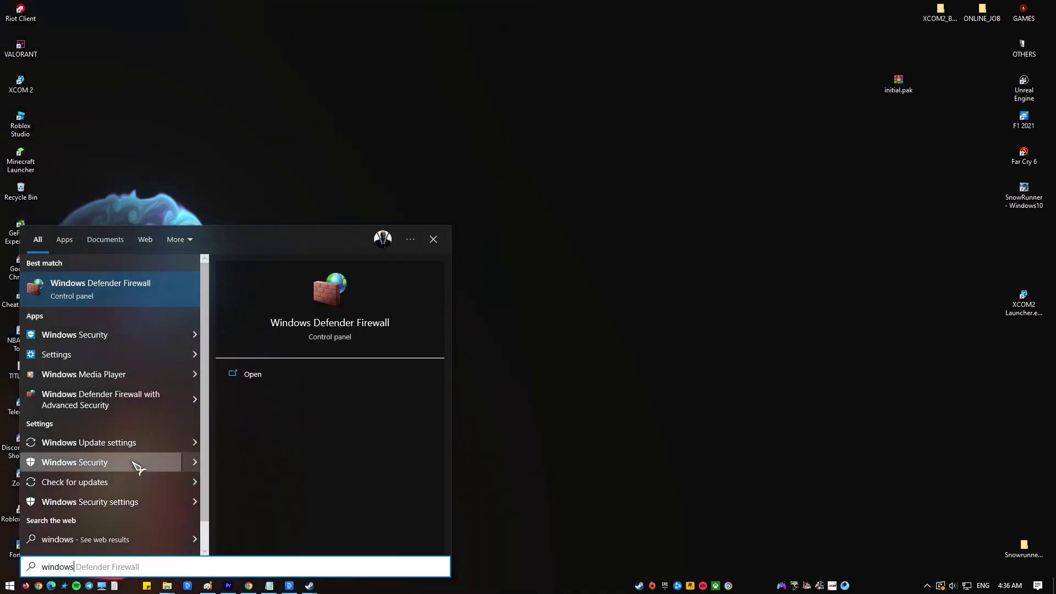
pyautogui.click(137, 465)
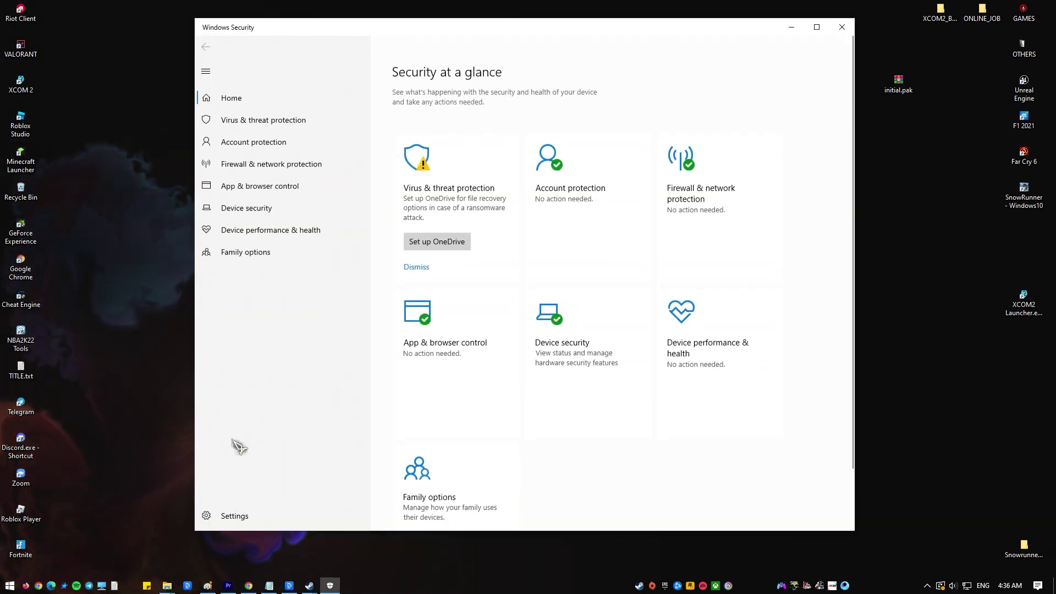
# Start and cancel a Quick scan on Virus & threat protection, then scroll to its settings.
pyautogui.click(290, 121)
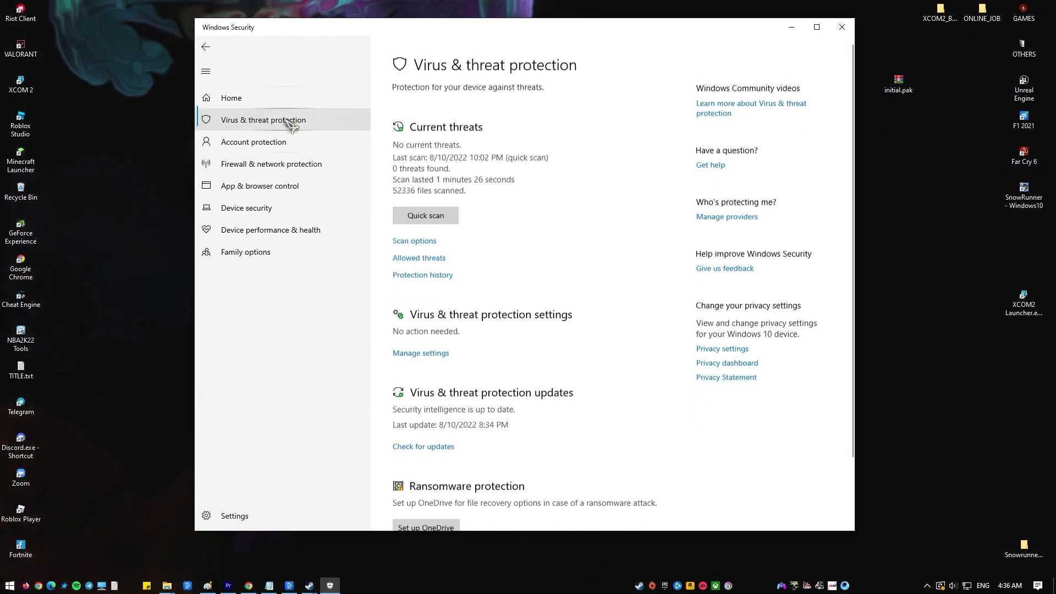
pyautogui.click(439, 215)
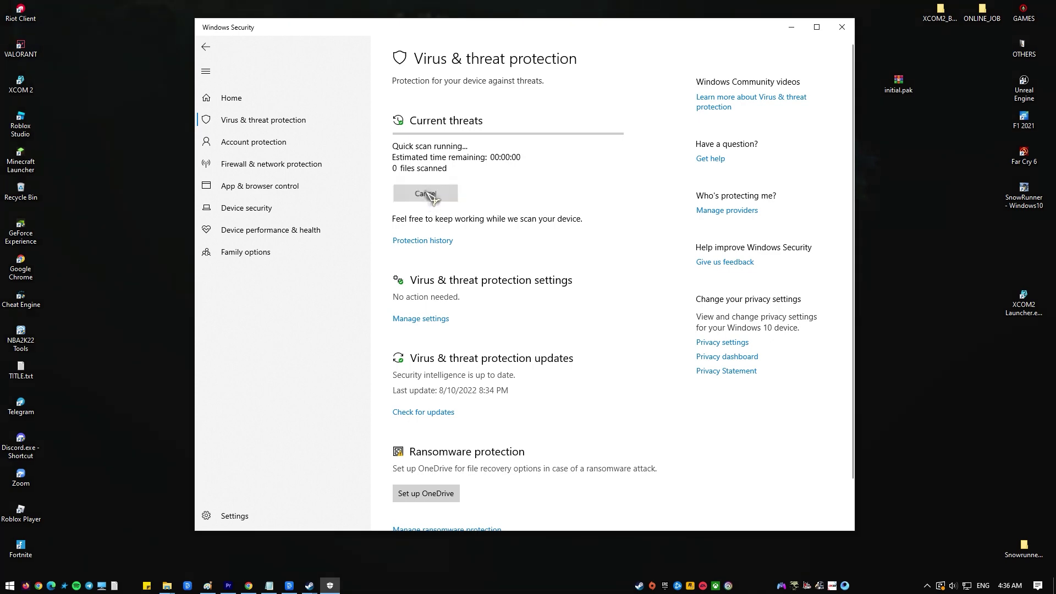
pyautogui.click(428, 193)
pyautogui.scroll(-3, 421, 292)
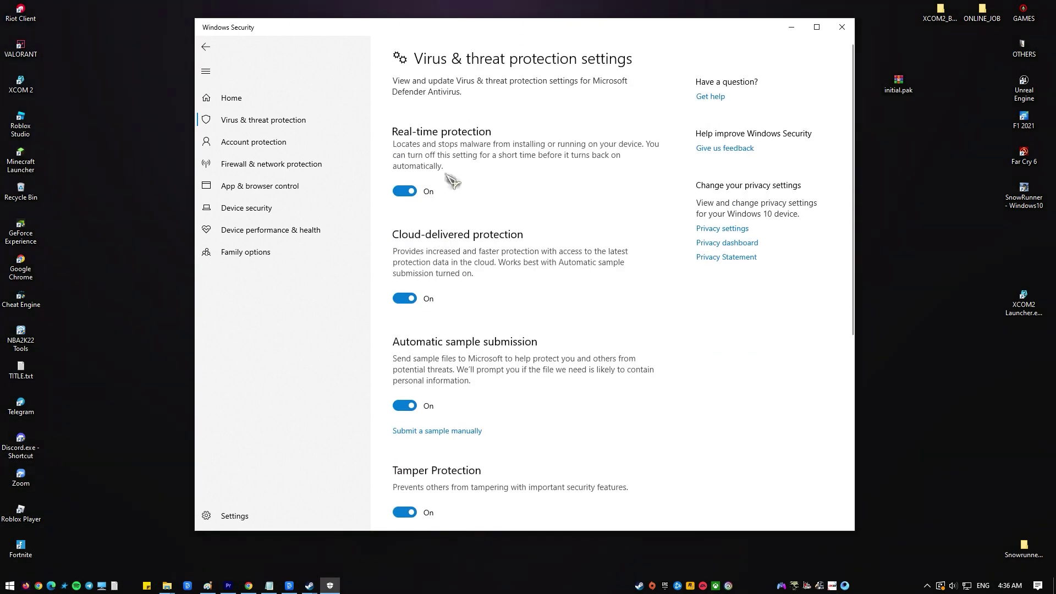
pyautogui.scroll(-5, 443, 345)
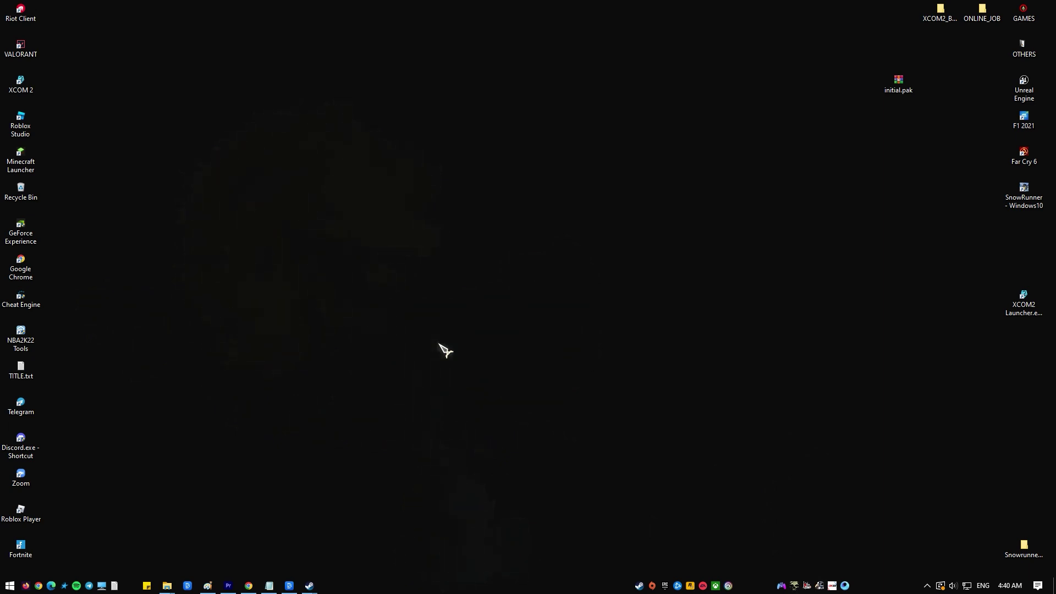
# Run devmgmt.msc and choose Disable device on High precision event timer under System devices.
pyautogui.press('super+r')
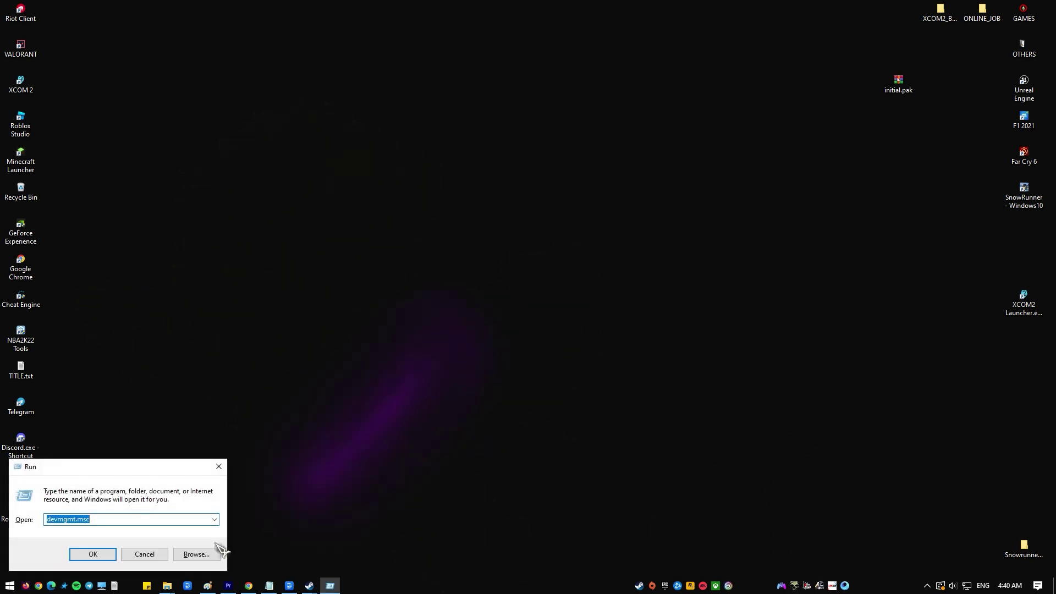
pyautogui.click(127, 520)
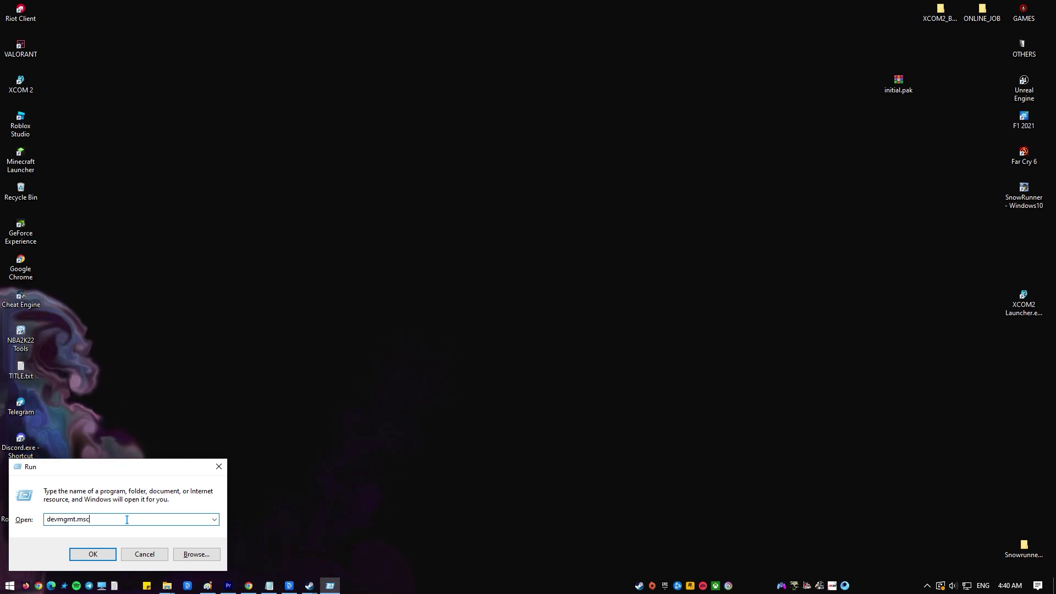
pyautogui.click(110, 555)
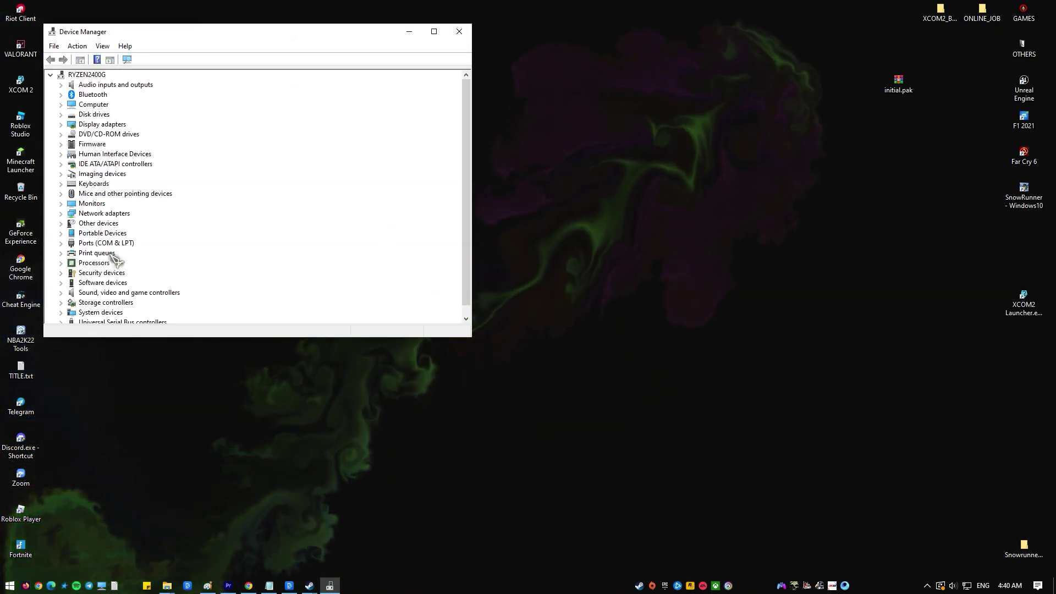
pyautogui.scroll(-1, 116, 259)
pyautogui.click(61, 303)
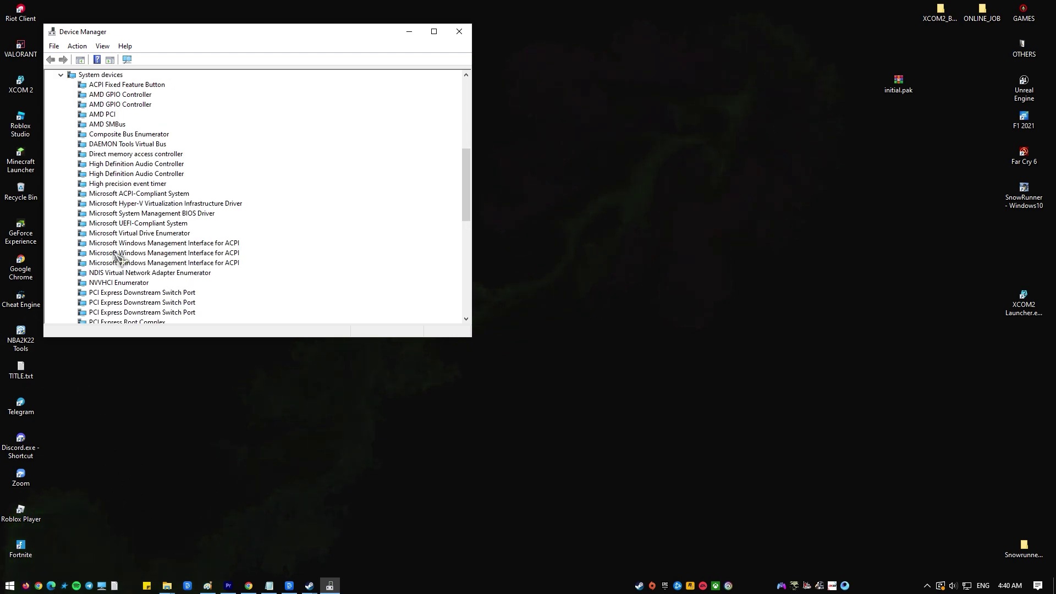
pyautogui.rightClick(151, 189)
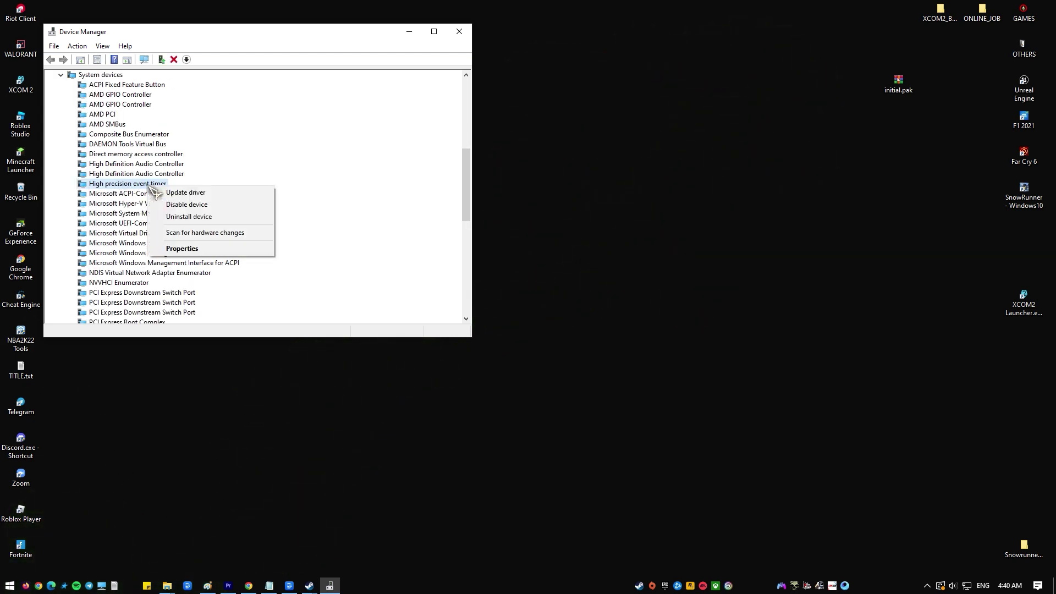
pyautogui.click(208, 209)
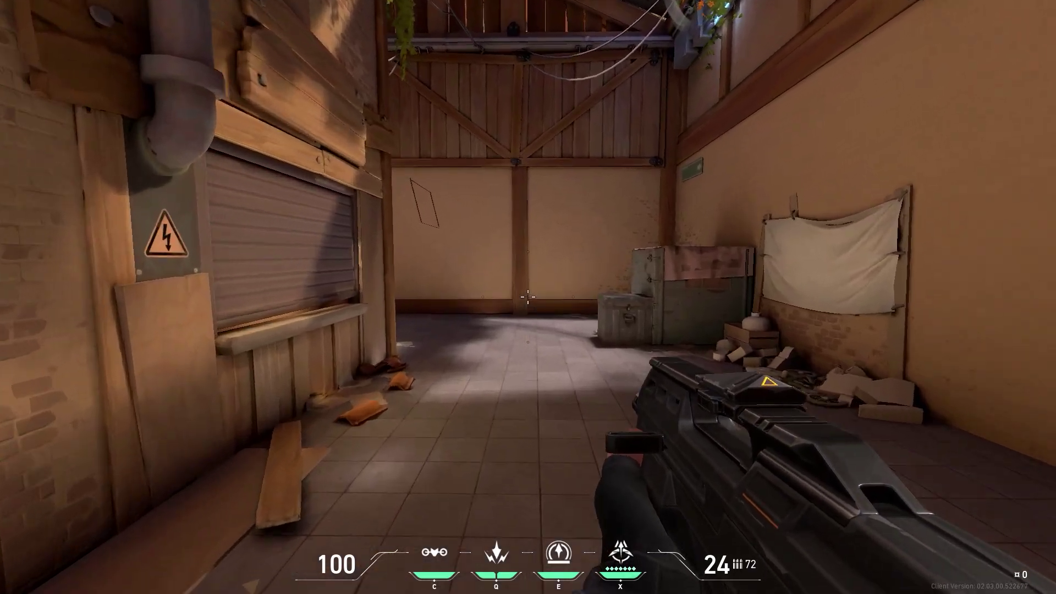
# Walk through the arch and courtyard into the alley aiming down sights, then show the desktop.
pyautogui.press('w')
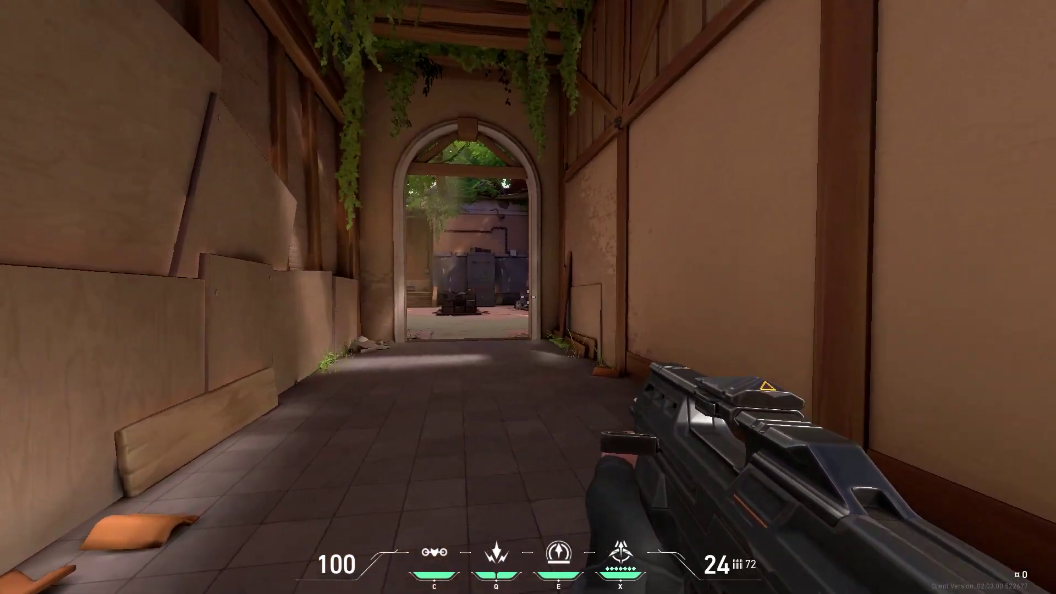
pyautogui.press('w')
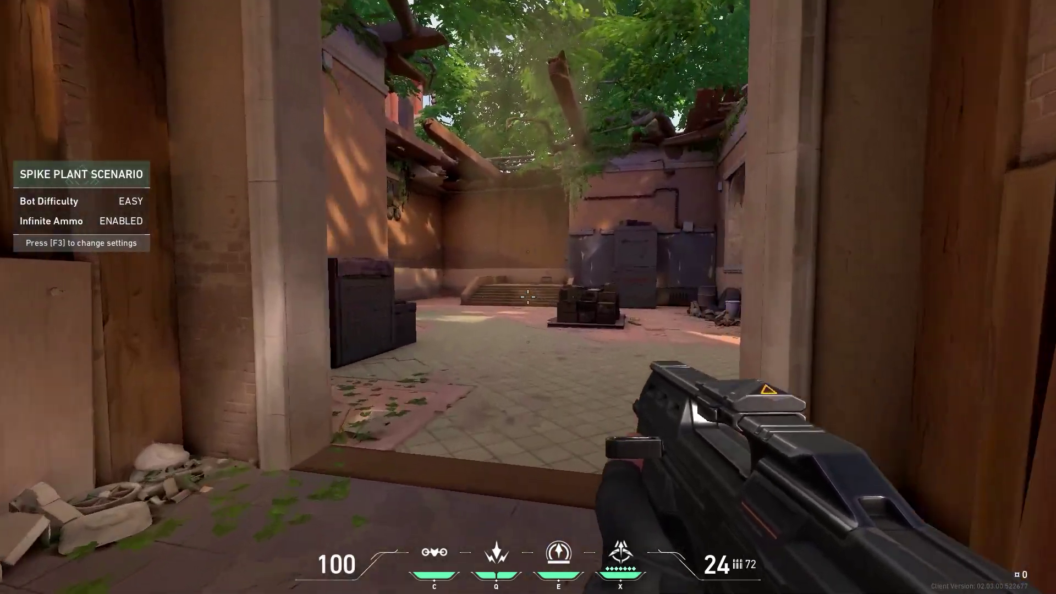
pyautogui.press('w')
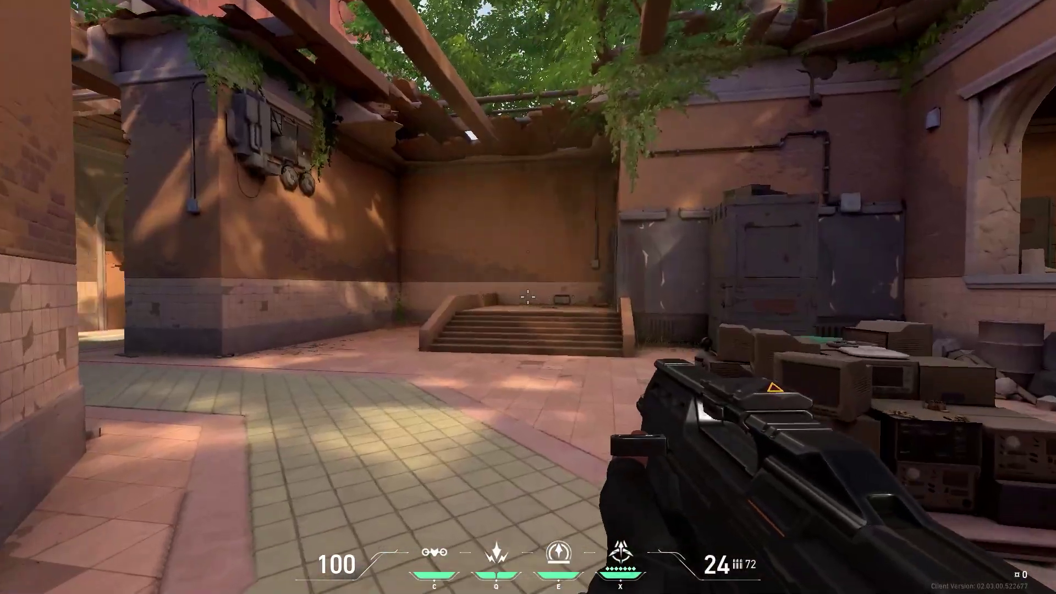
pyautogui.rightClick(528, 297)
pyautogui.press('w')
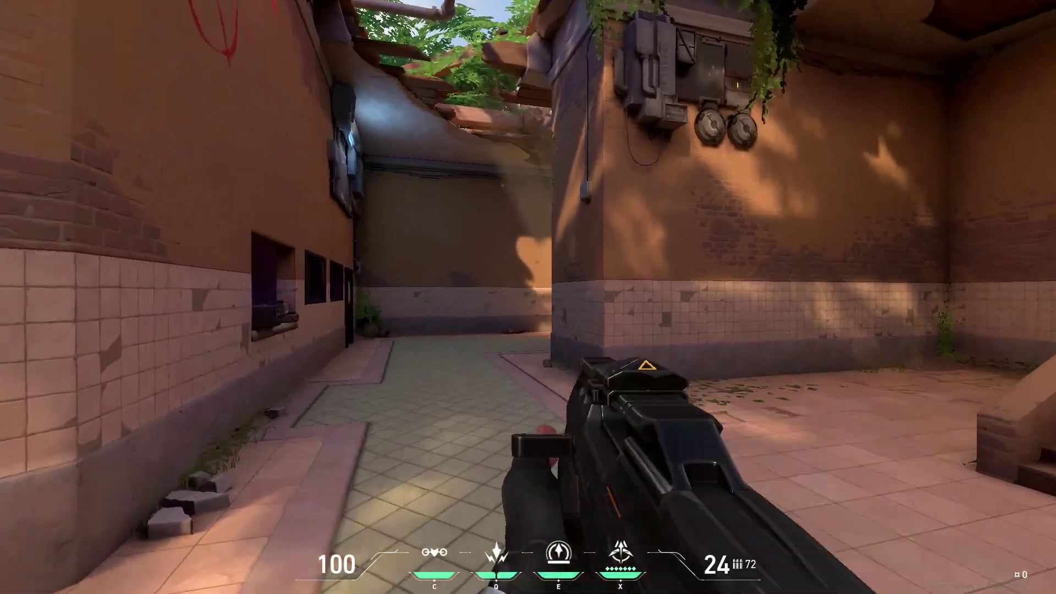
pyautogui.rightClick(528, 297)
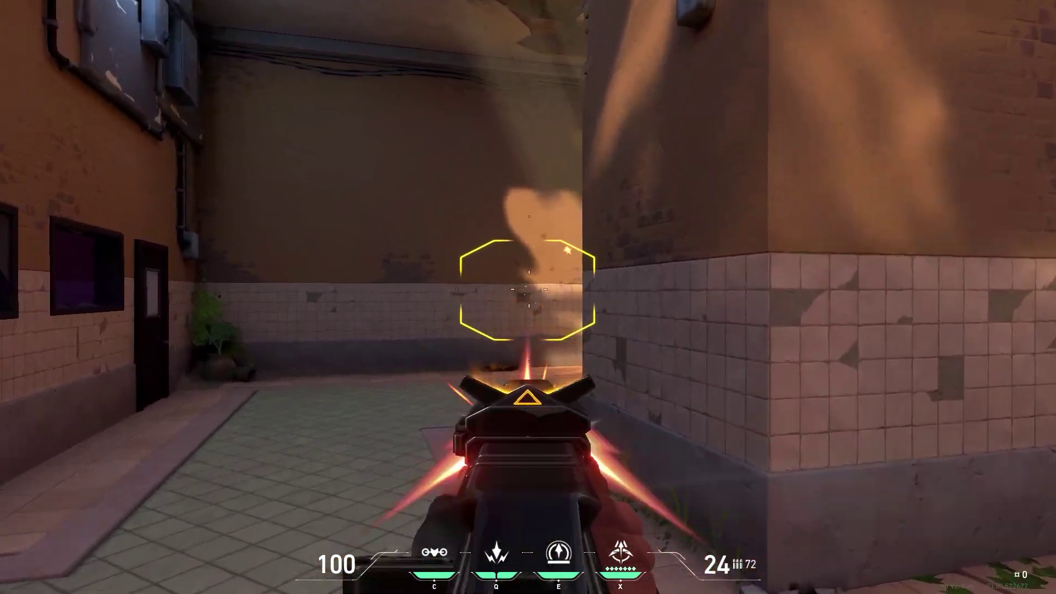
pyautogui.press('super+d')
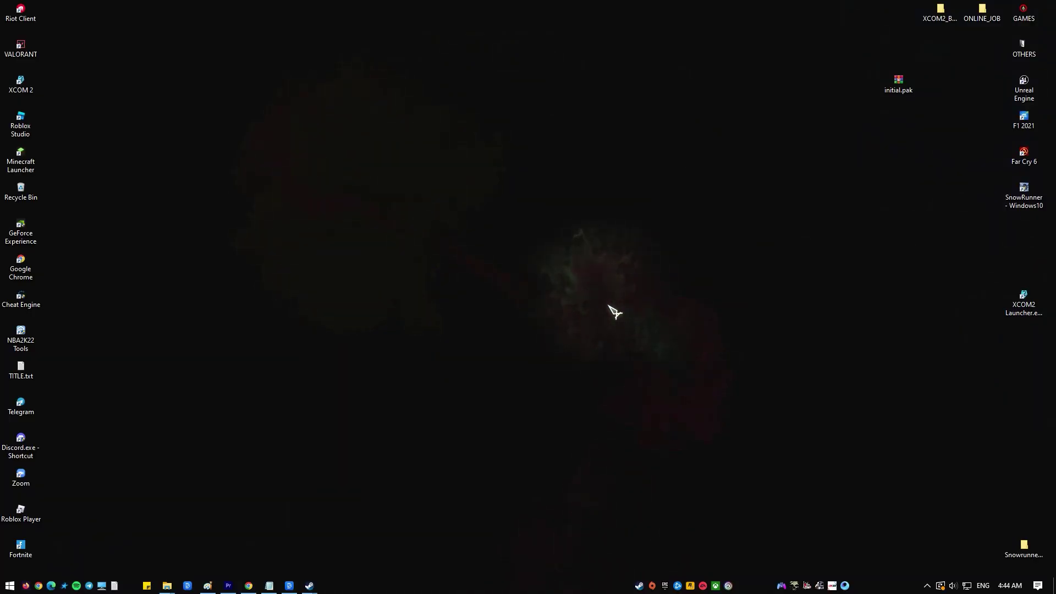
# Launch System Configuration by running msconfig from the Run box.
pyautogui.press('super+r')
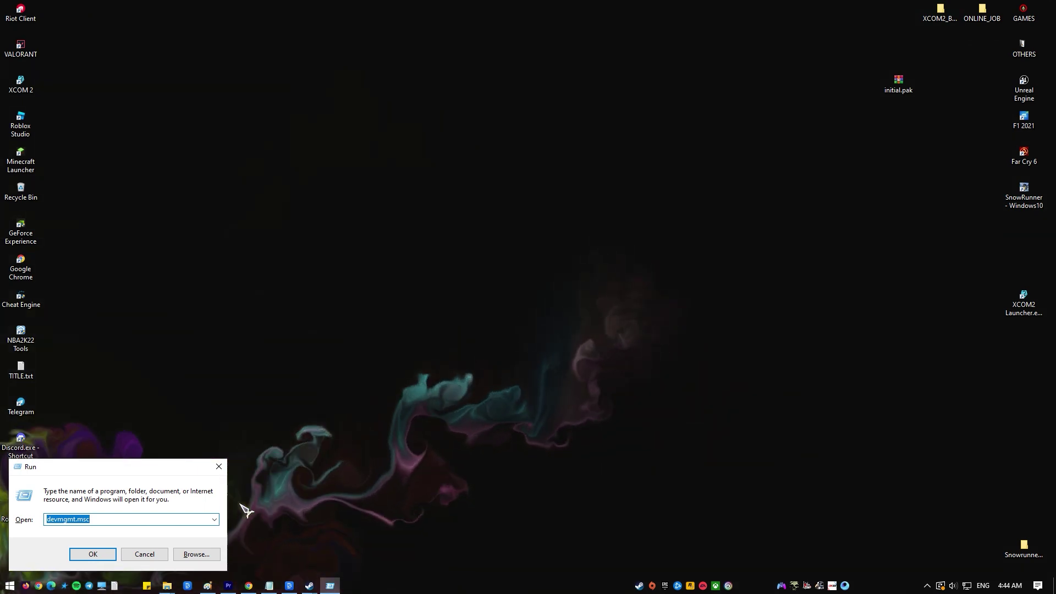
pyautogui.write('ms')
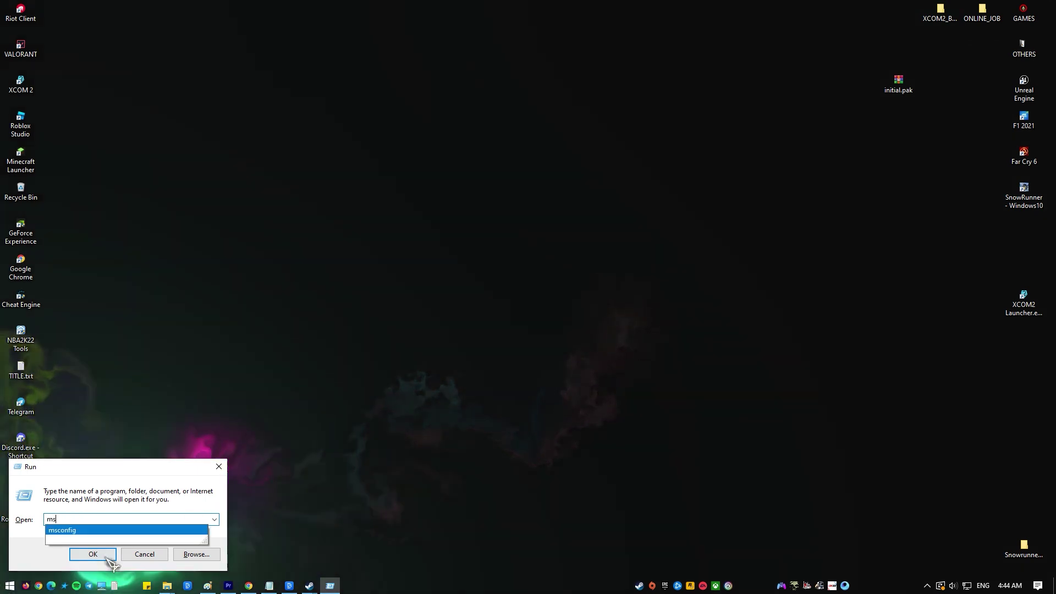
pyautogui.click(118, 530)
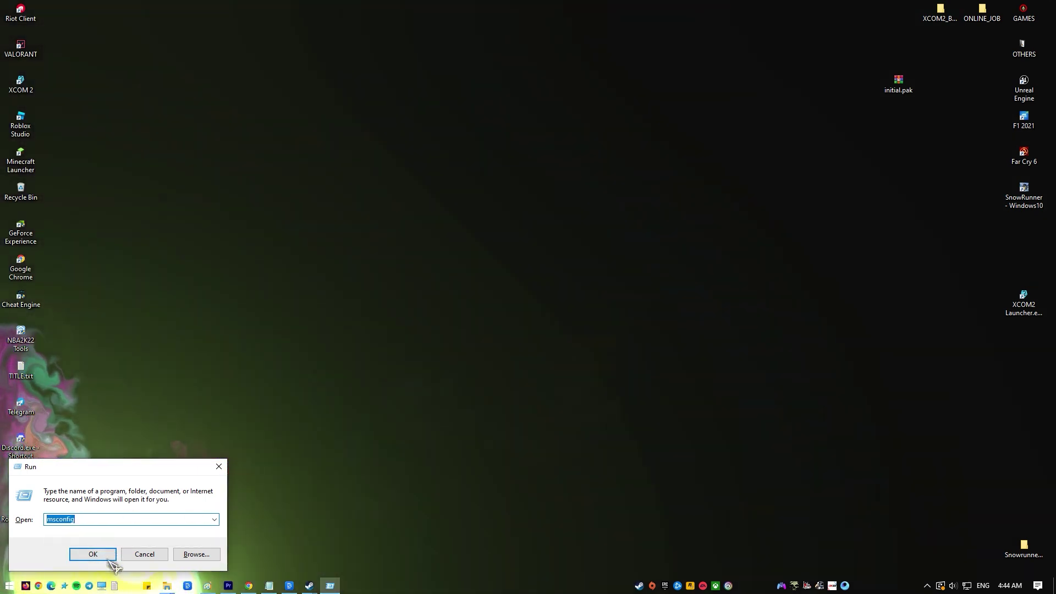
pyautogui.click(109, 559)
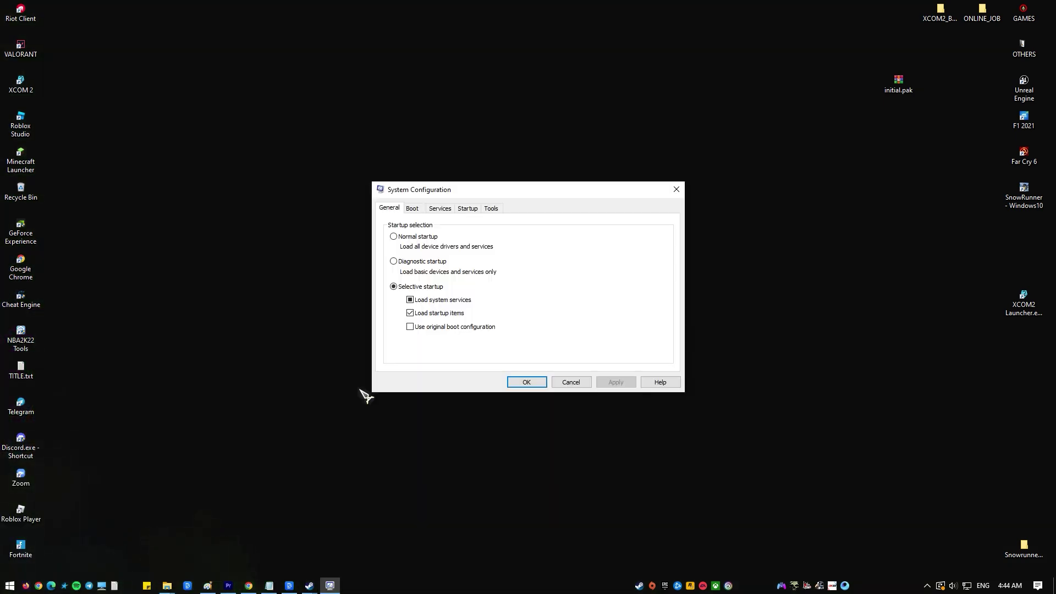
# Hide all Microsoft services, disable all remaining services, and view the Startup page.
pyautogui.click(443, 210)
pyautogui.click(386, 363)
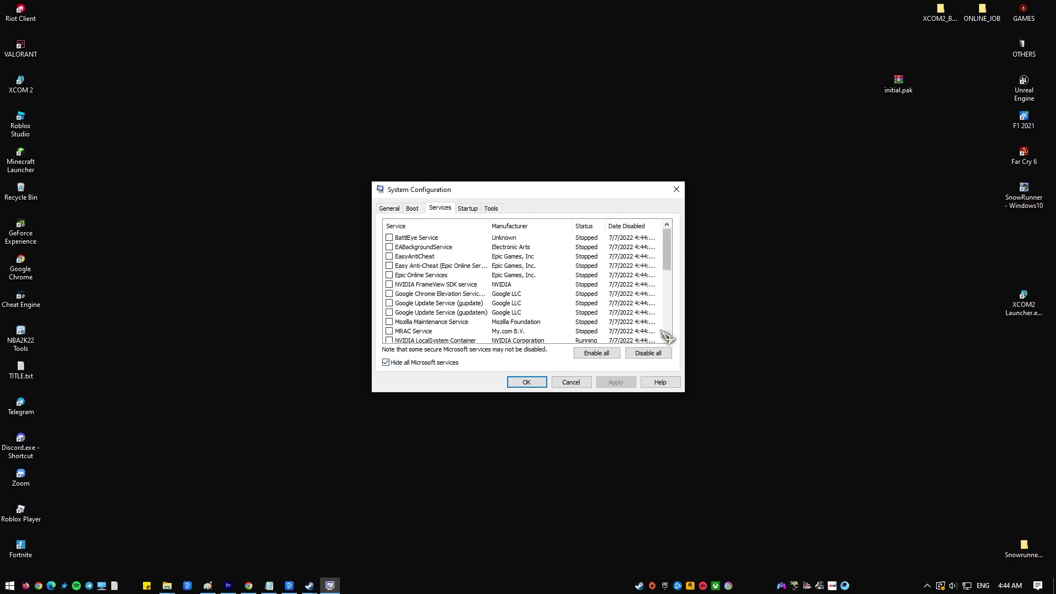
pyautogui.scroll(-4, 501, 323)
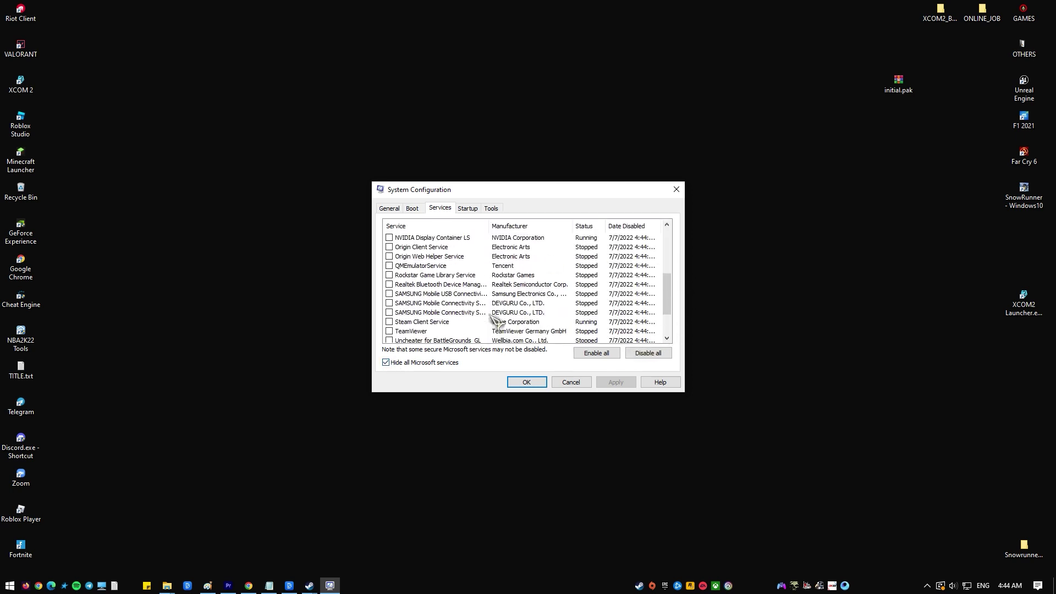
pyautogui.scroll(4, 497, 322)
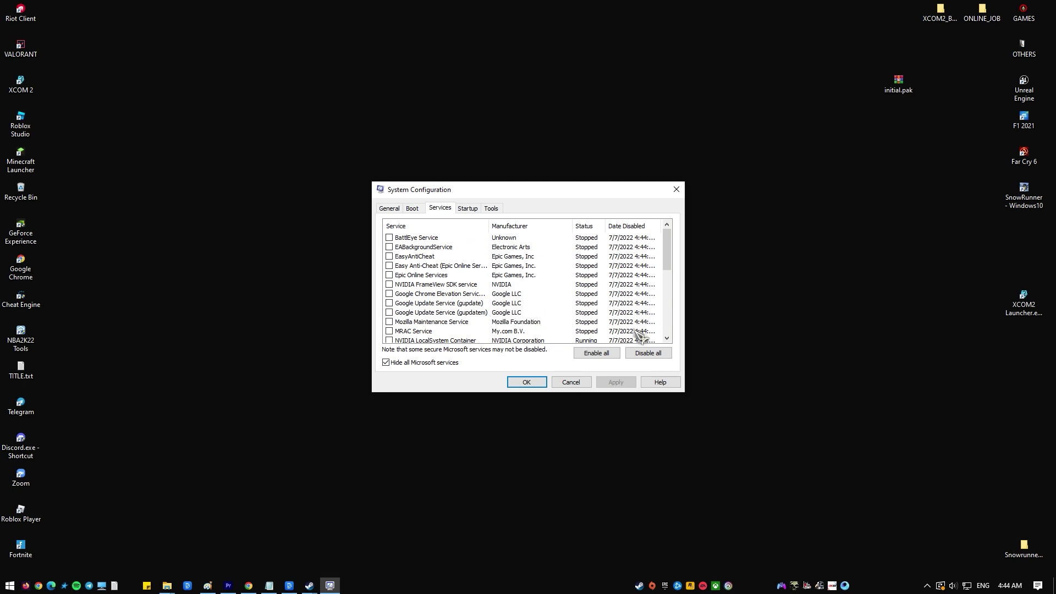
pyautogui.click(648, 353)
pyautogui.click(468, 209)
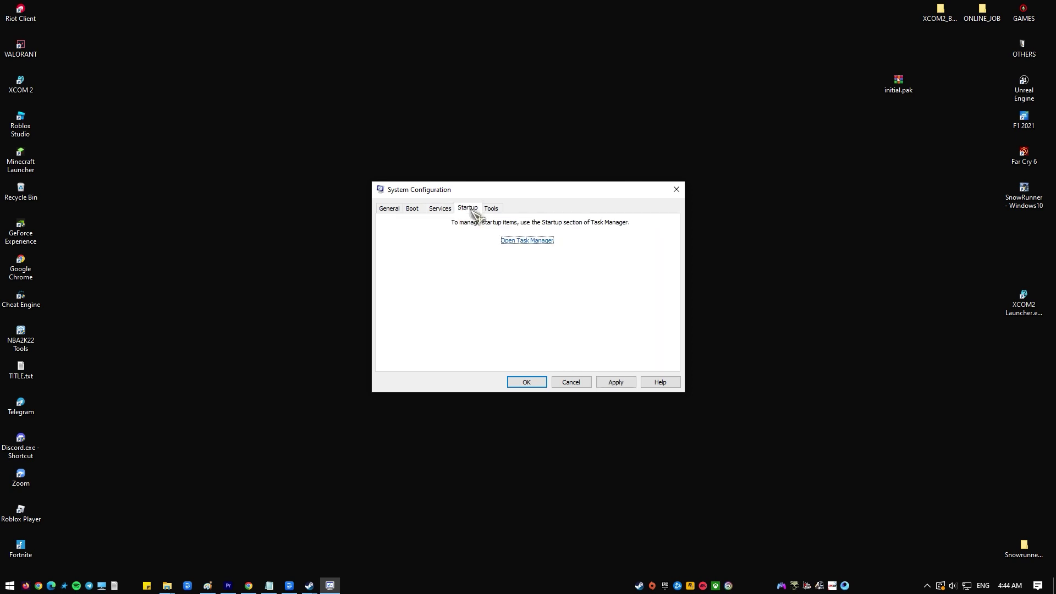
# Open Task Manager's startup apps from msconfig and review the list: only Lively Wallpaper remains enabled.
pyautogui.click(523, 242)
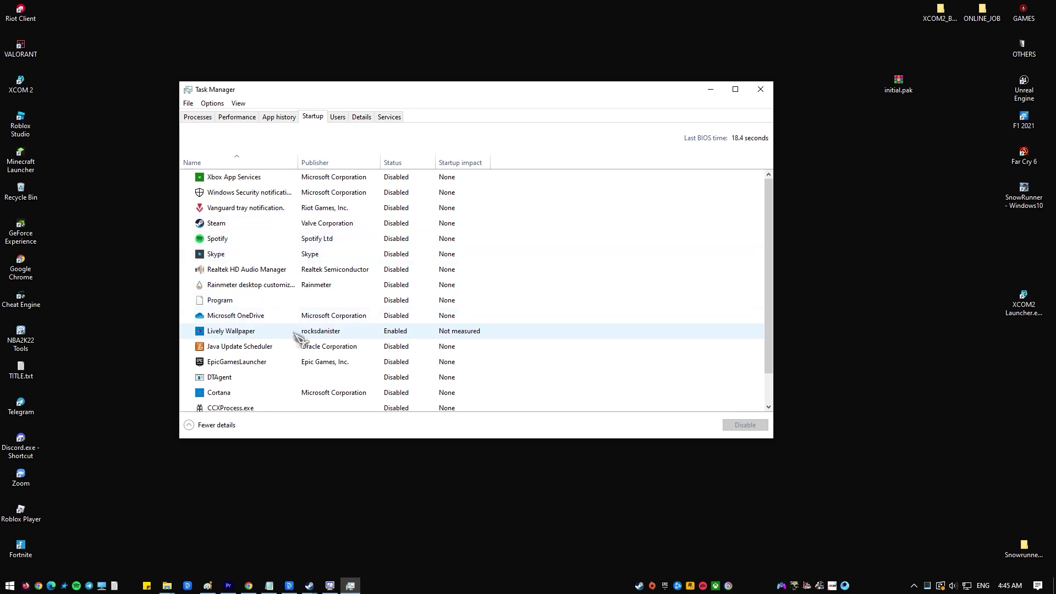
pyautogui.scroll(-2, 295, 333)
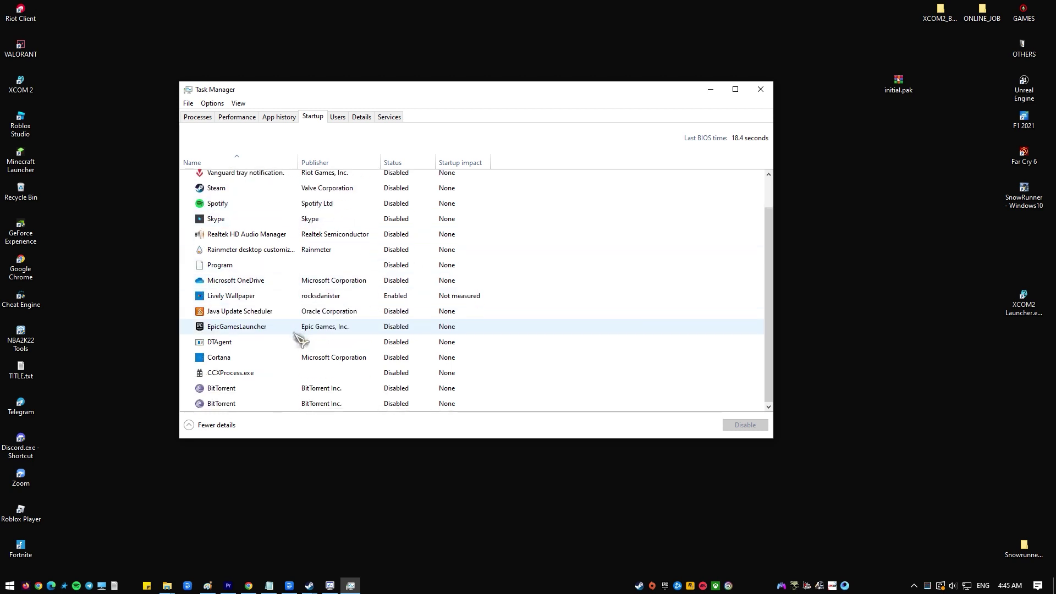